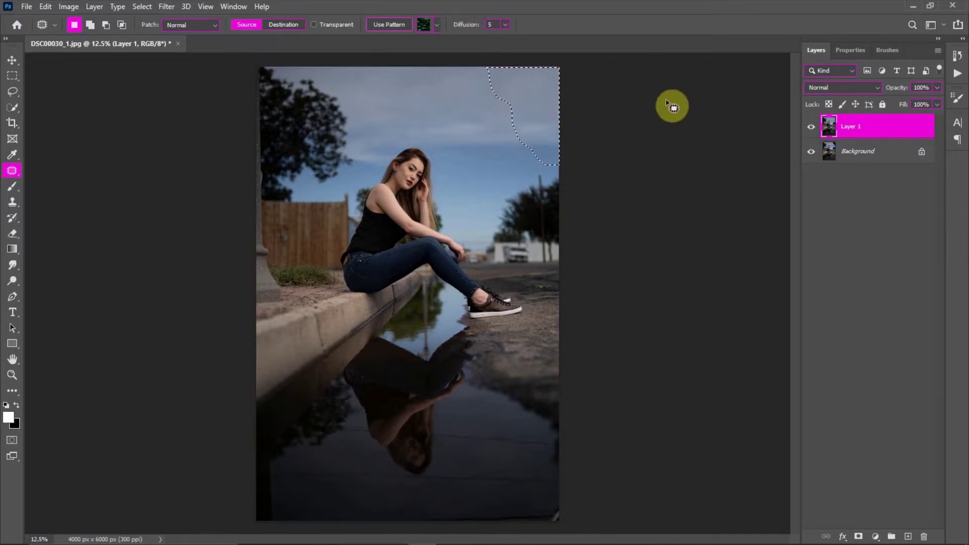
# Step: Clear the selection in the sky and convert Layer 1 for smart filters
pyautogui.hotkey('ctrl', 'd')
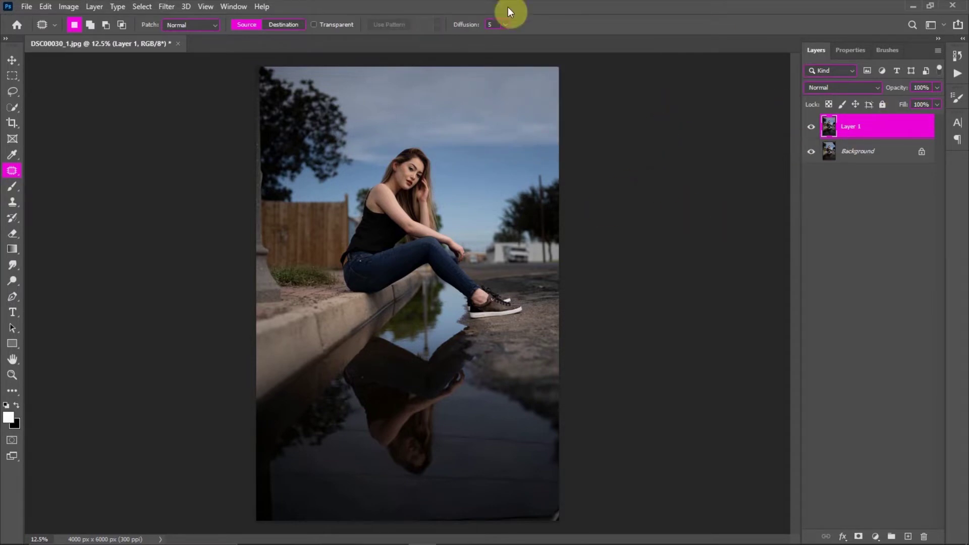
pyautogui.click(185, 7)
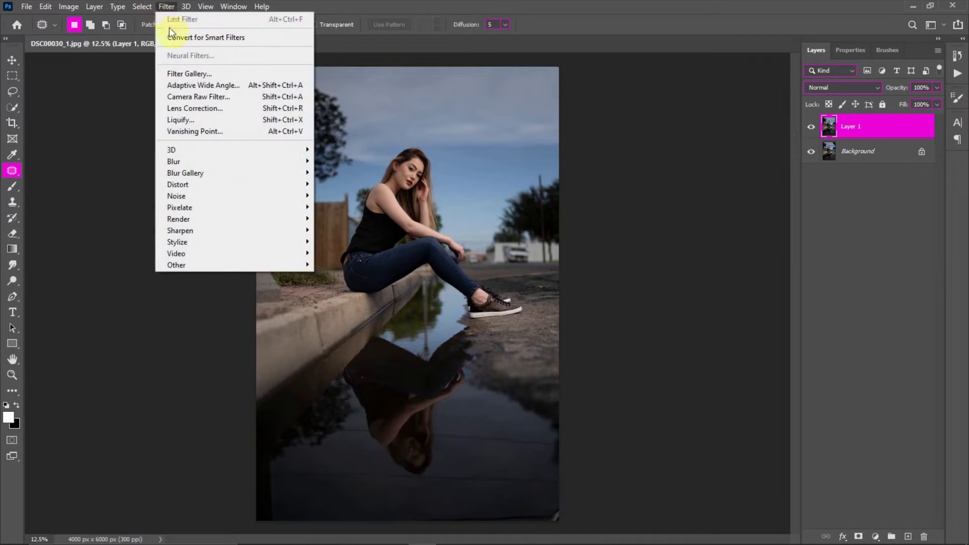
pyautogui.click(184, 30)
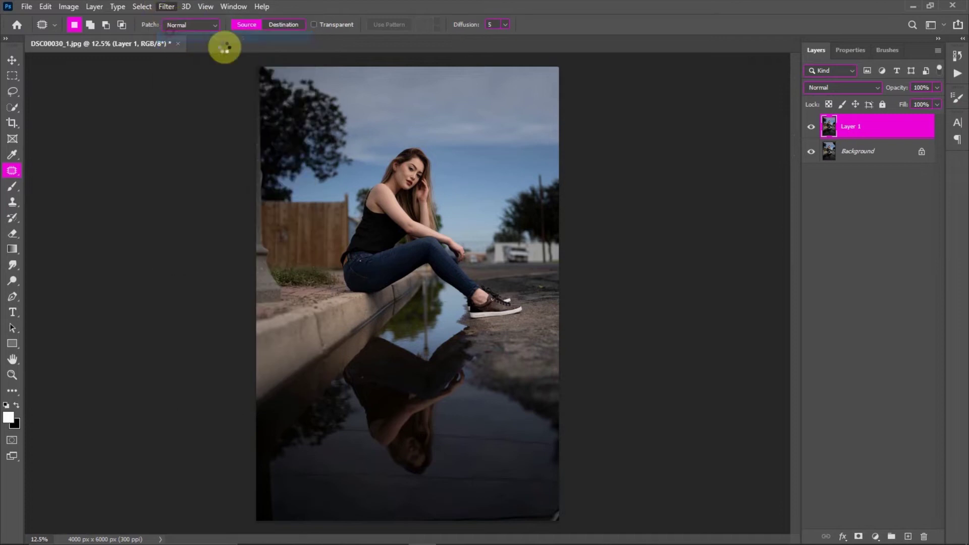
# Step: Open the Camera Raw Filter on Layer 1 and set Temperature +3, Shadows +34, Highlights -16 and Whites -9
pyautogui.click(164, 6)
pyautogui.click(229, 88)
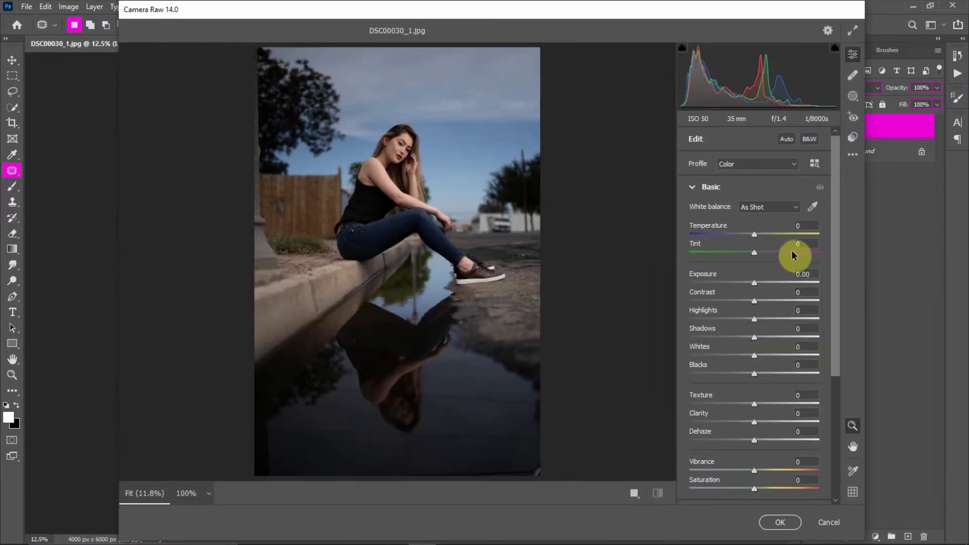
pyautogui.press('Up')
pyautogui.press('Up')
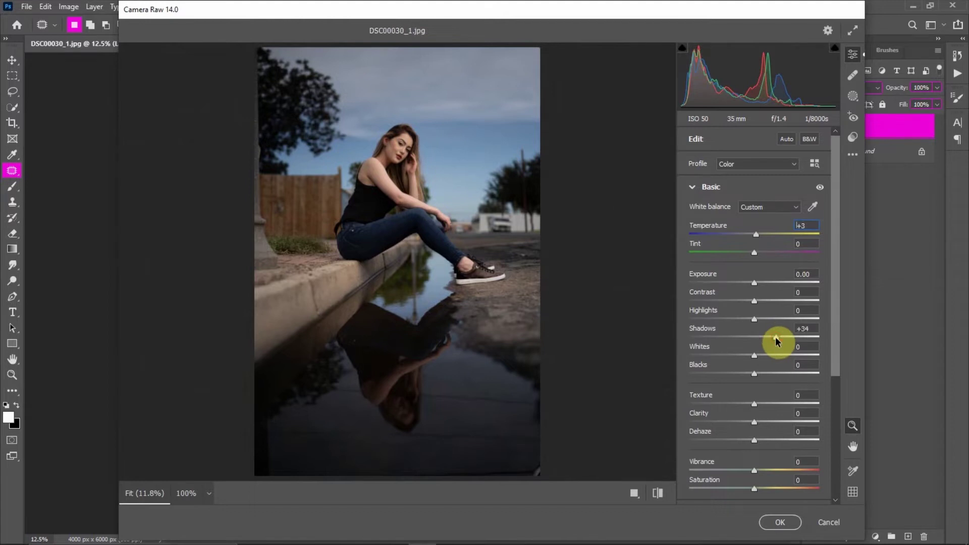
pyautogui.click(745, 319)
pyautogui.moveTo(751, 357); pyautogui.dragTo(748, 357)
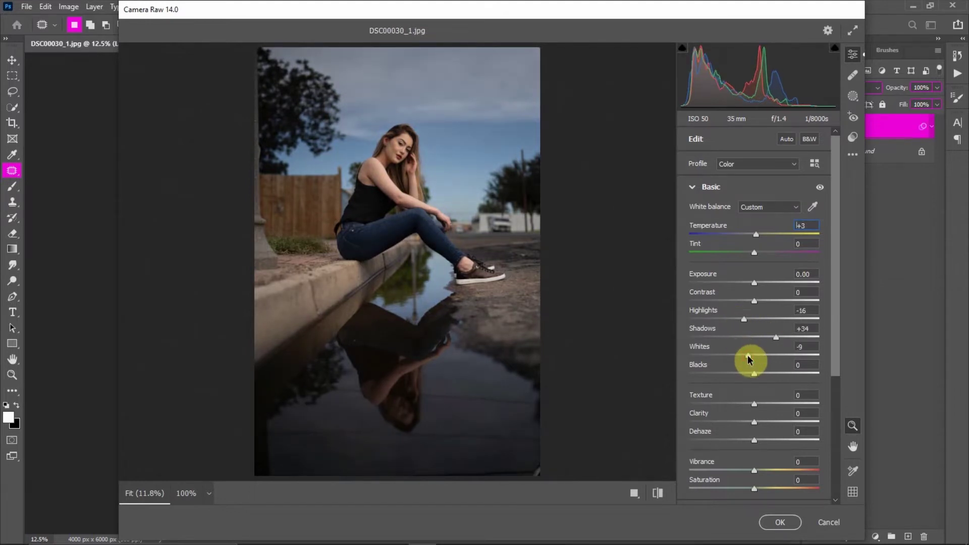
# Step: Set Clarity to +18 and Vibrance to +39, and apply the Camera Raw adjustments
pyautogui.click(765, 421)
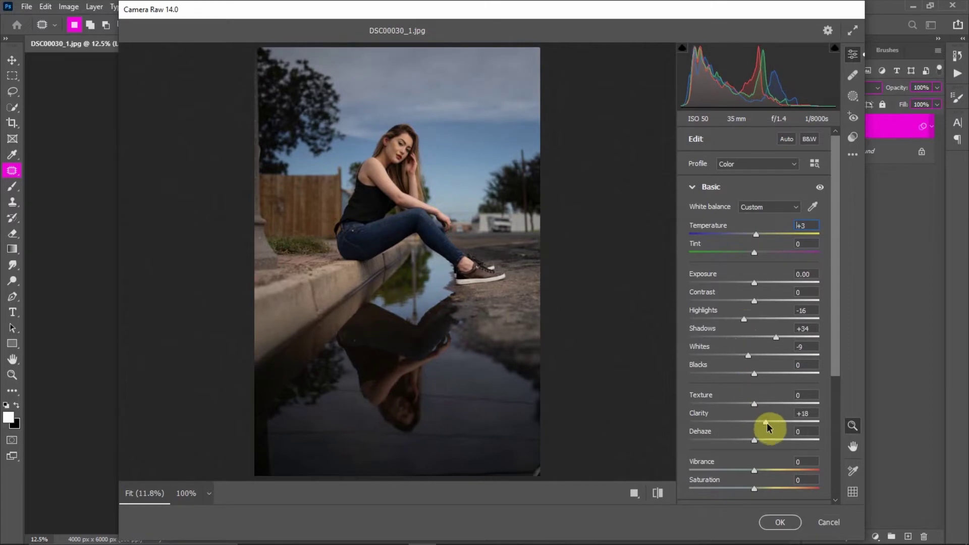
pyautogui.click(771, 470)
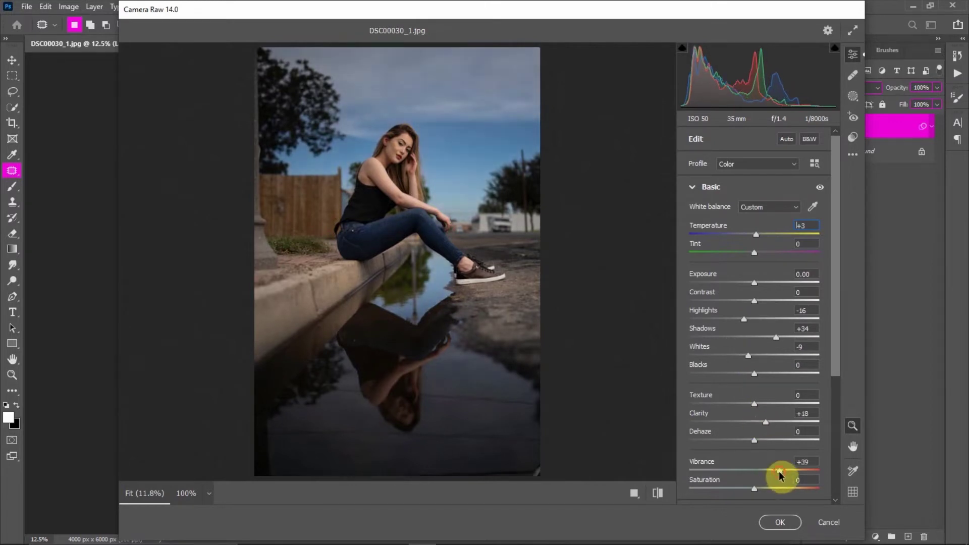
pyautogui.click(768, 524)
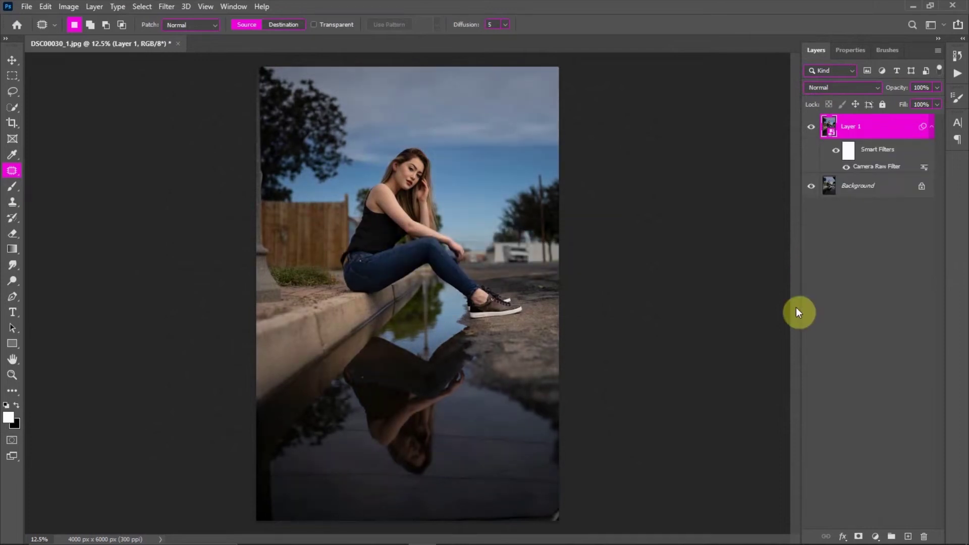
# Step: Stamp all visible layers into a new top layer and convert it for smart filters
pyautogui.hotkey('ctrl', 'shift', 'alt', 'e')
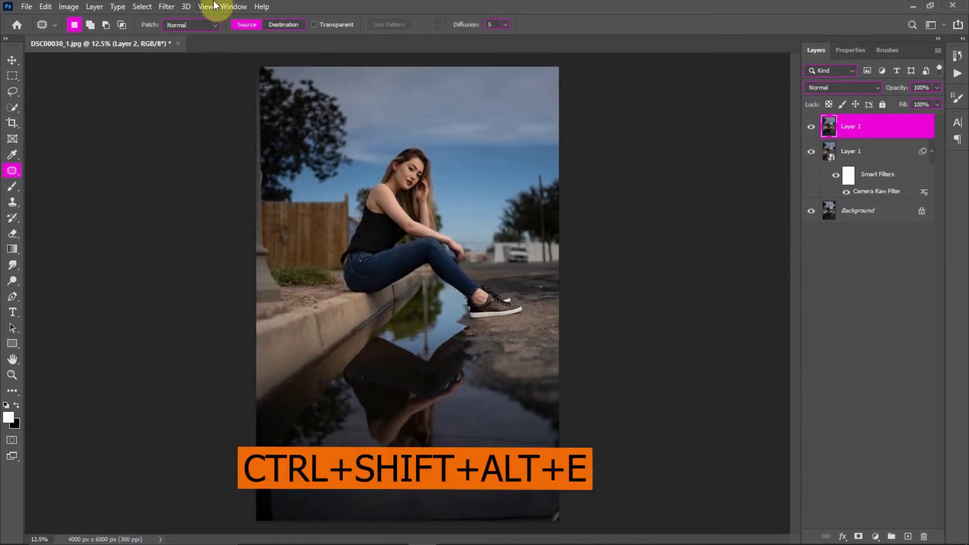
pyautogui.click(178, 6)
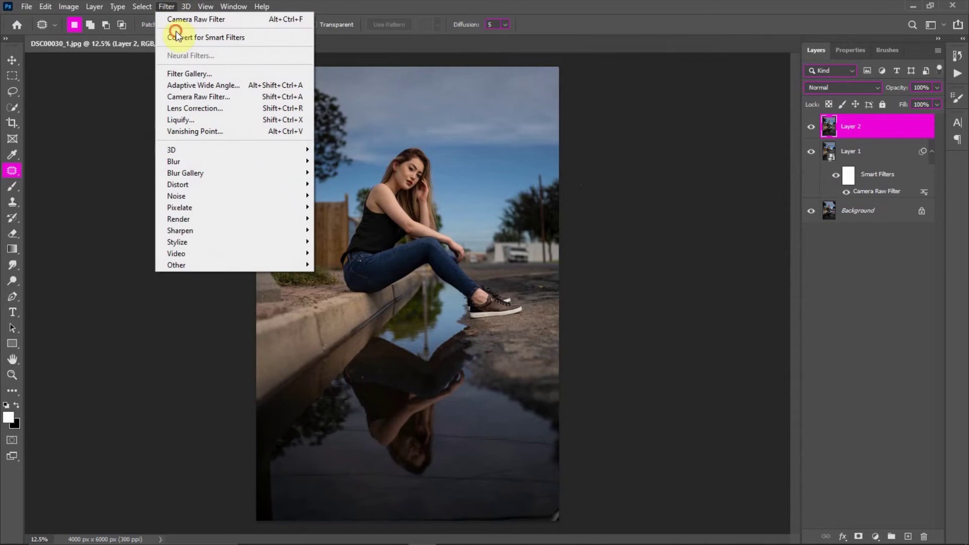
pyautogui.click(176, 35)
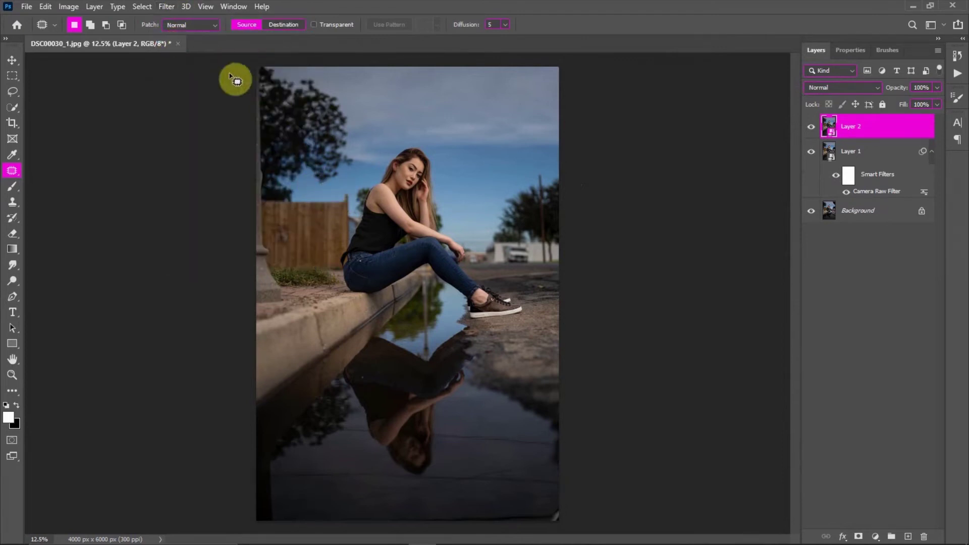
# Step: Open the Camera Raw Filter on the stamped layer and set Highlights +3, Shadows +28, Clarity +26 and Contrast +8
pyautogui.click(165, 6)
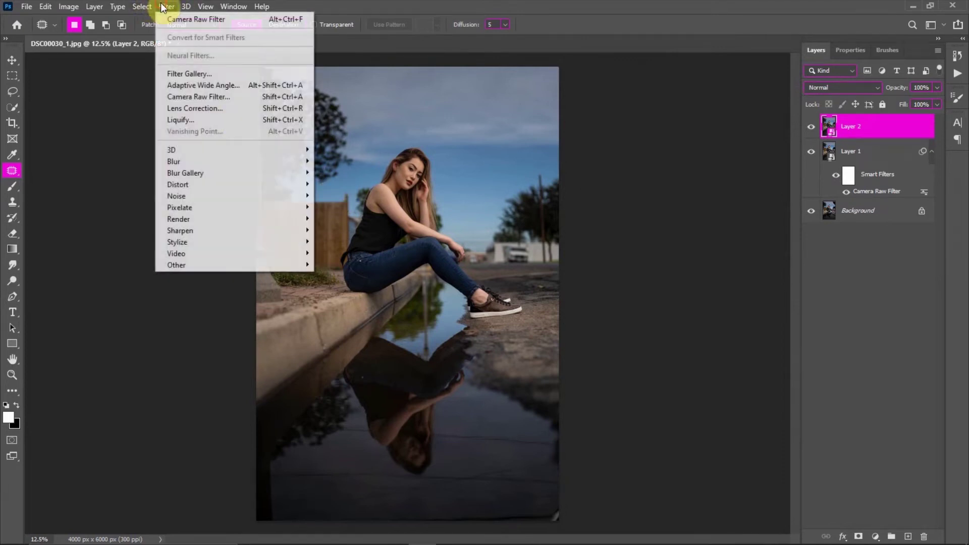
pyautogui.click(211, 108)
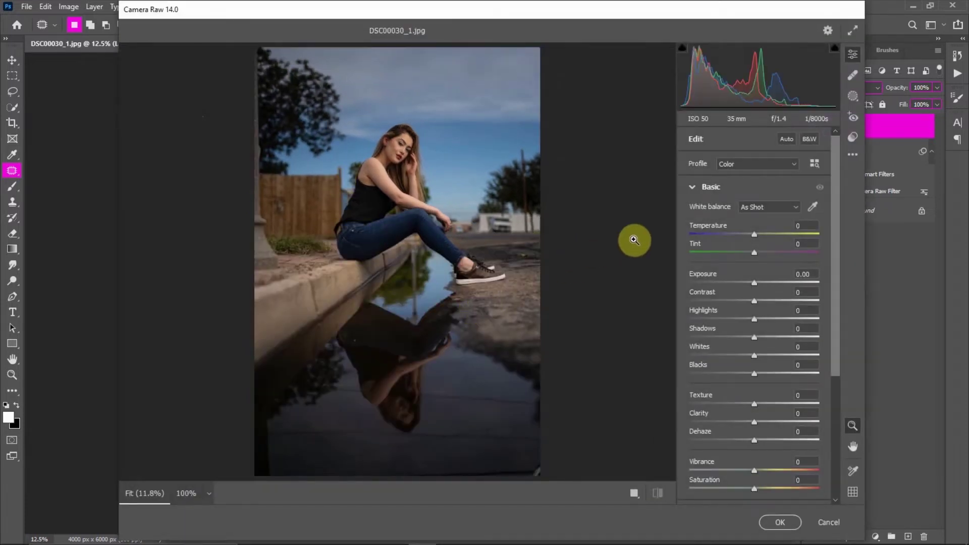
pyautogui.moveTo(748, 323); pyautogui.dragTo(772, 337)
pyautogui.moveTo(754, 422); pyautogui.dragTo(772, 426)
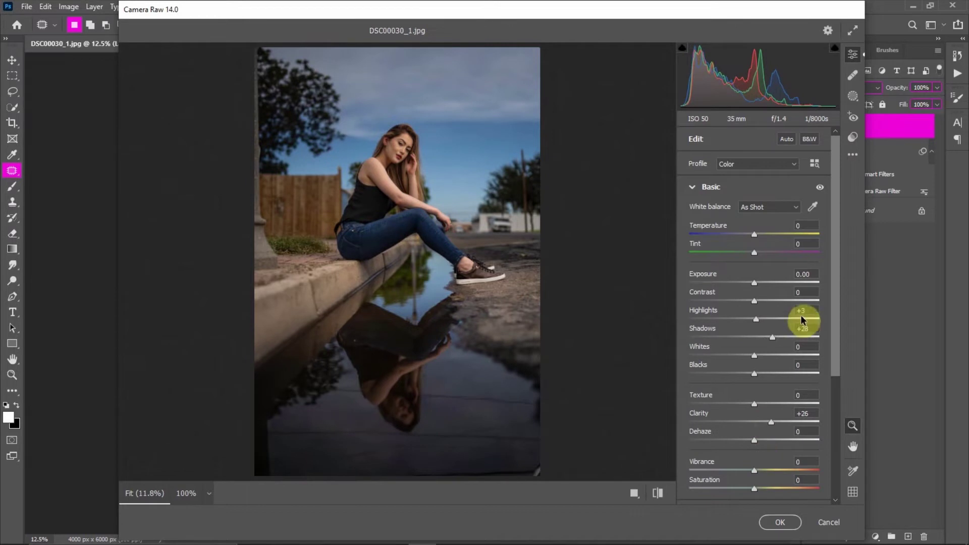
pyautogui.click(761, 302)
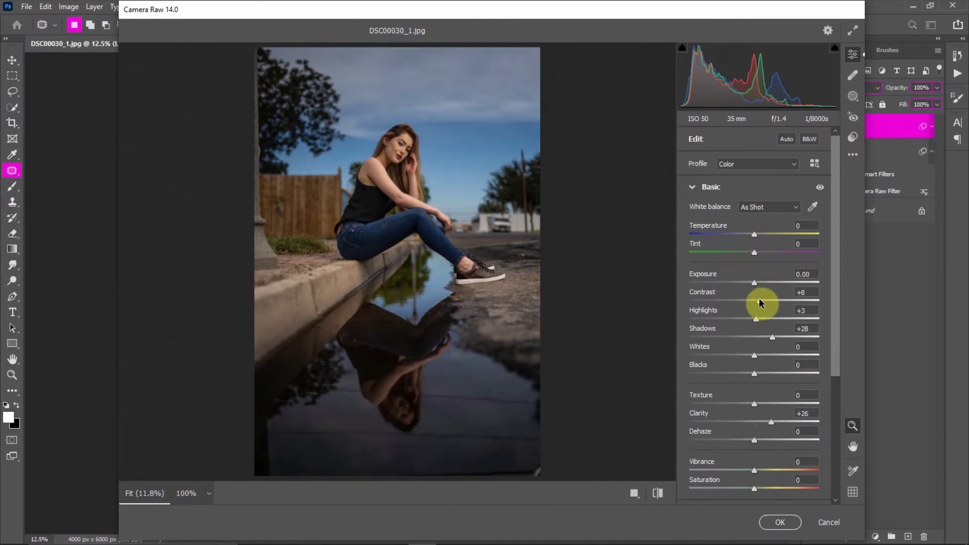
pyautogui.moveTo(812, 271); pyautogui.dragTo(816, 271)
# Step: In the Color Mixer, set the hues to Reds -13, Oranges +4 and Yellows -17
pyautogui.scroll(-4, 765, 368)
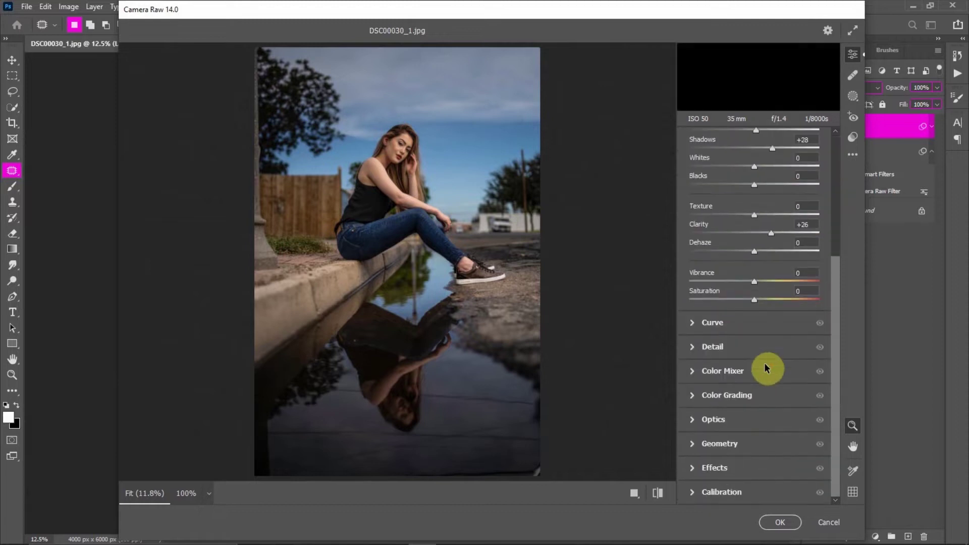
pyautogui.click(694, 365)
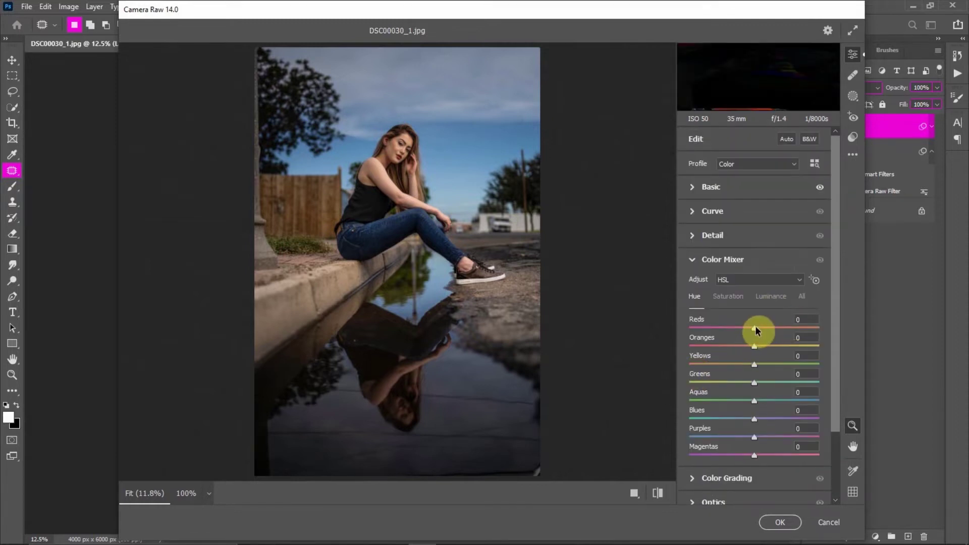
pyautogui.click(759, 328)
pyautogui.moveTo(757, 346); pyautogui.dragTo(762, 348)
pyautogui.click(760, 363)
pyautogui.moveTo(757, 326); pyautogui.dragTo(770, 335)
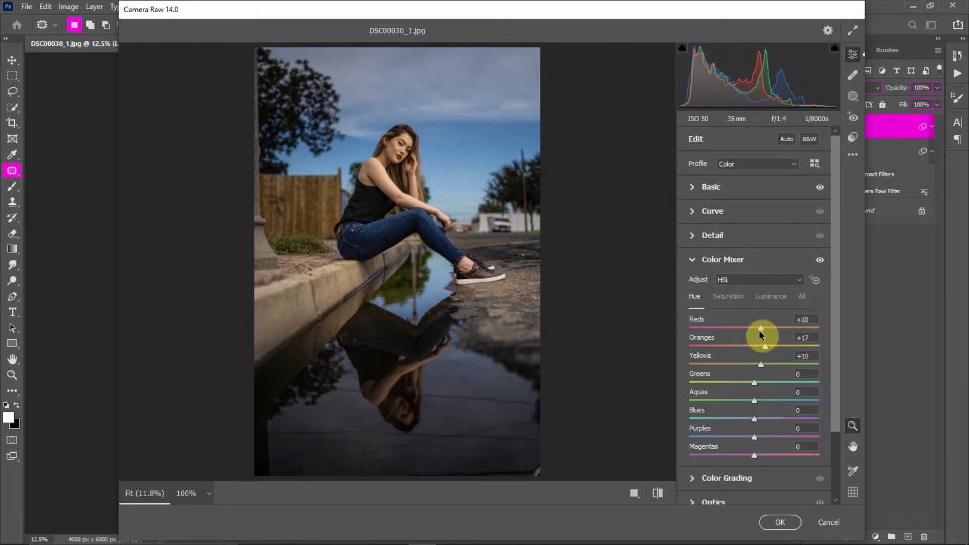
pyautogui.moveTo(759, 330); pyautogui.dragTo(758, 329)
pyautogui.moveTo(753, 329)
pyautogui.mouseDown()
pyautogui.moveTo(726, 328)
pyautogui.moveTo(745, 328)
pyautogui.moveTo(741, 347)
pyautogui.moveTo(754, 346)
pyautogui.mouseUp()
pyautogui.moveTo(759, 369)
pyautogui.mouseDown()
pyautogui.moveTo(725, 365)
pyautogui.moveTo(746, 364)
pyautogui.mouseUp()
# Step: Set the Color Mixer hues to Greens +29, Aquas +41 and Blues -11
pyautogui.moveTo(778, 383); pyautogui.dragTo(773, 383)
pyautogui.moveTo(754, 402); pyautogui.dragTo(751, 421)
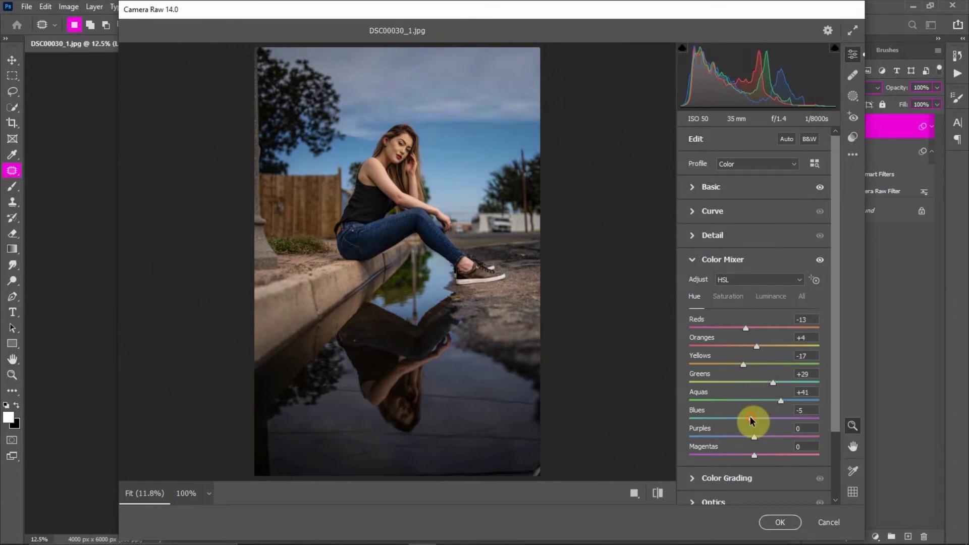
pyautogui.moveTo(749, 421); pyautogui.dragTo(744, 420)
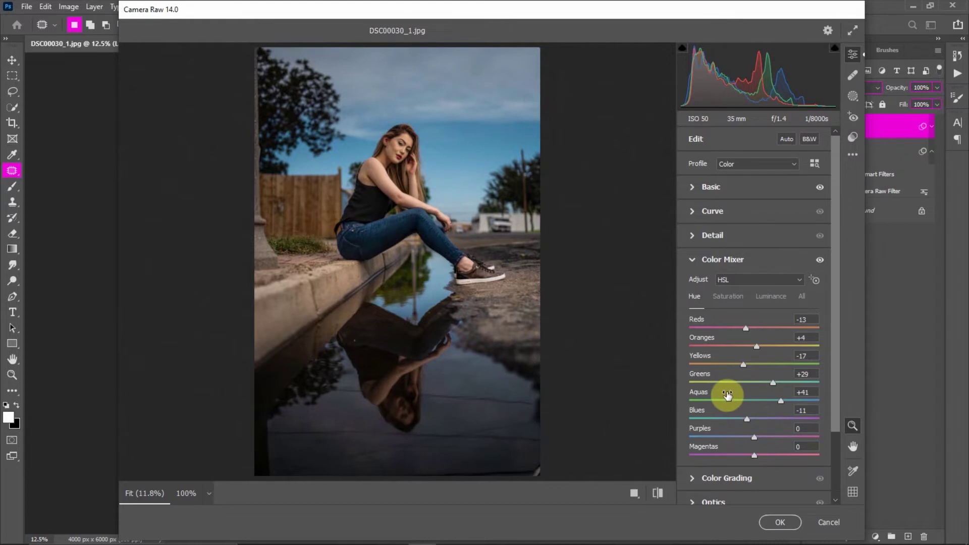
# Step: Set the Color Mixer saturation to Reds +10, Oranges +9 and Blues +56, and try out the Aquas saturation
pyautogui.click(720, 296)
pyautogui.moveTo(763, 330); pyautogui.dragTo(761, 347)
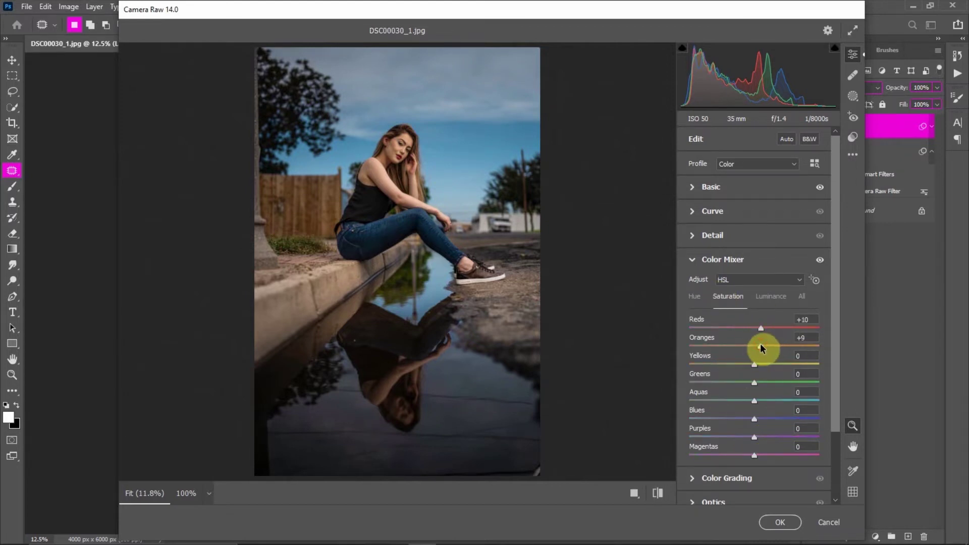
pyautogui.moveTo(754, 420); pyautogui.dragTo(735, 403)
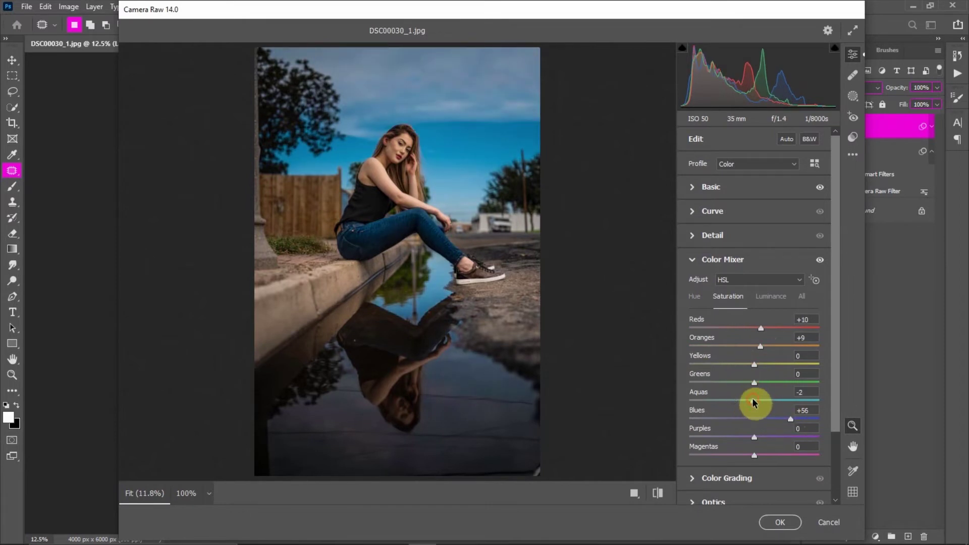
# Step: Readjust the sky hues in the Color Mixer to Aquas +5 and Blues +24
pyautogui.click(696, 297)
pyautogui.moveTo(782, 413); pyautogui.dragTo(763, 406)
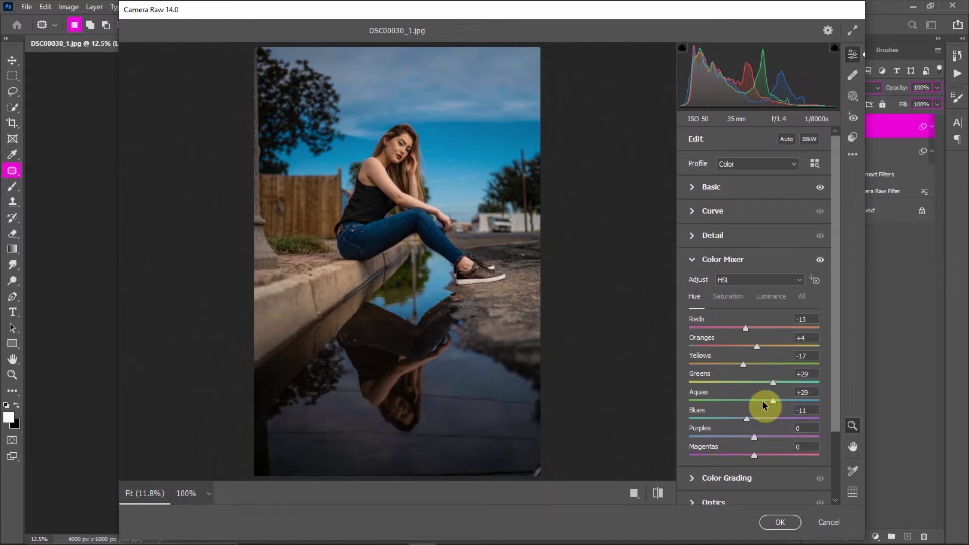
pyautogui.click(728, 297)
# Step: Set the Color Mixer saturation to Aquas +14 and Greens +50
pyautogui.click(695, 297)
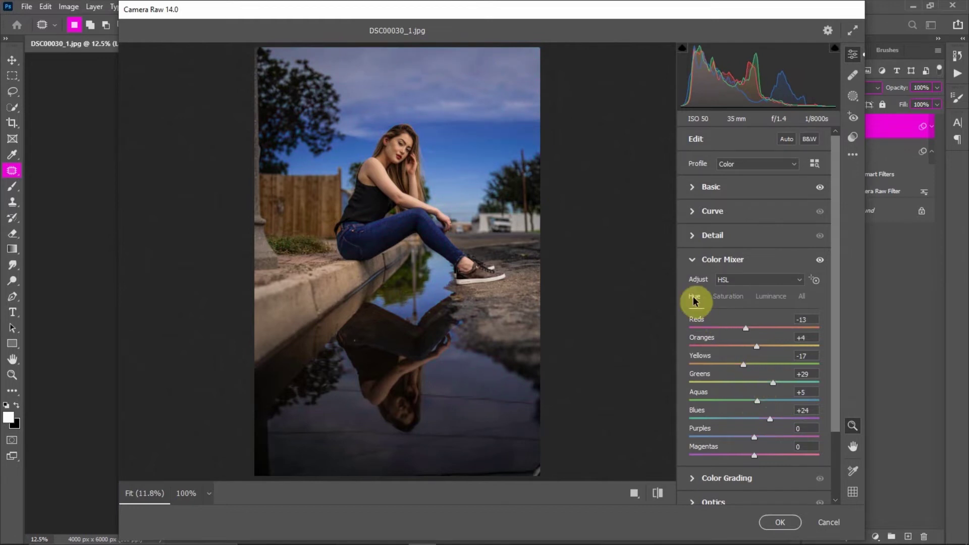
pyautogui.click(728, 297)
pyautogui.moveTo(749, 399); pyautogui.dragTo(762, 403)
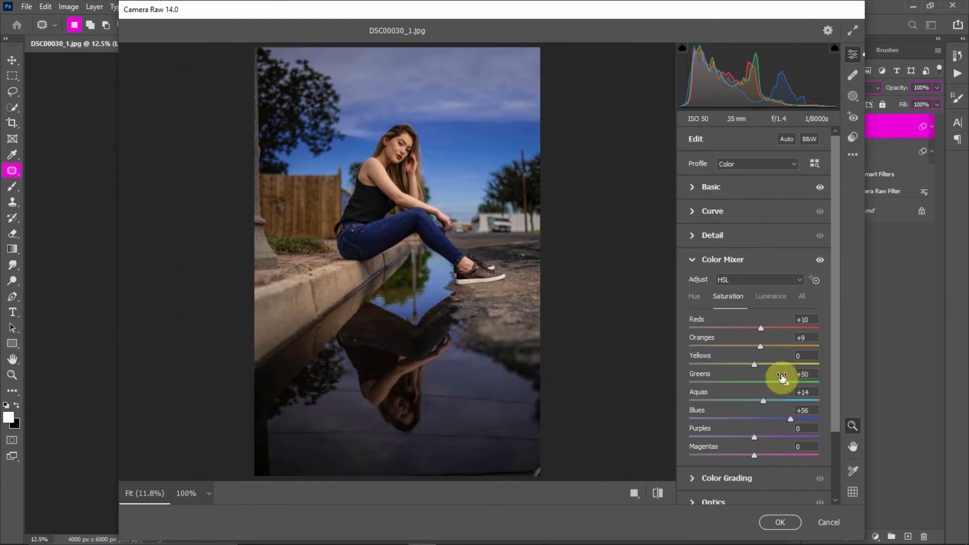
# Step: Set the Color Mixer luminance to Blues +14, Greens +7 and Oranges +11
pyautogui.click(770, 297)
pyautogui.click(770, 418)
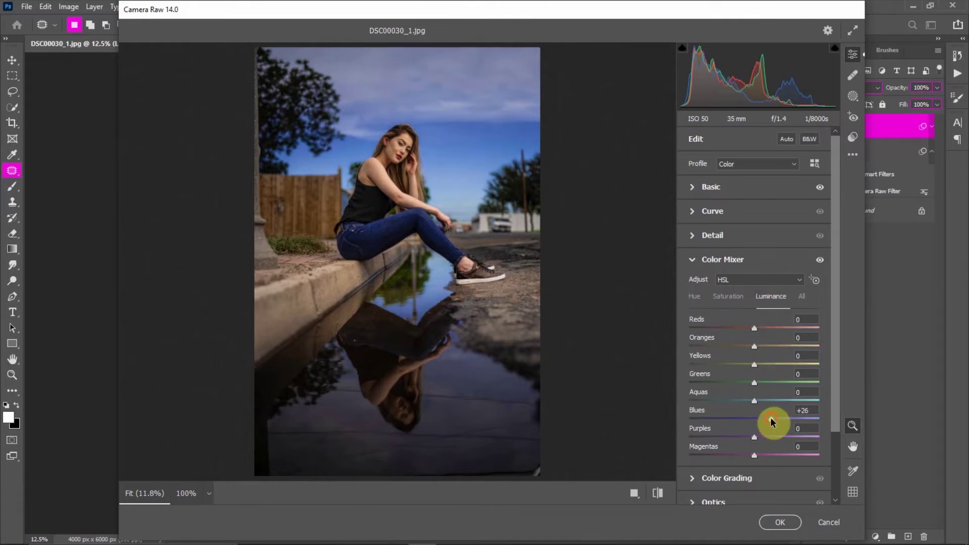
pyautogui.moveTo(758, 419); pyautogui.dragTo(764, 421)
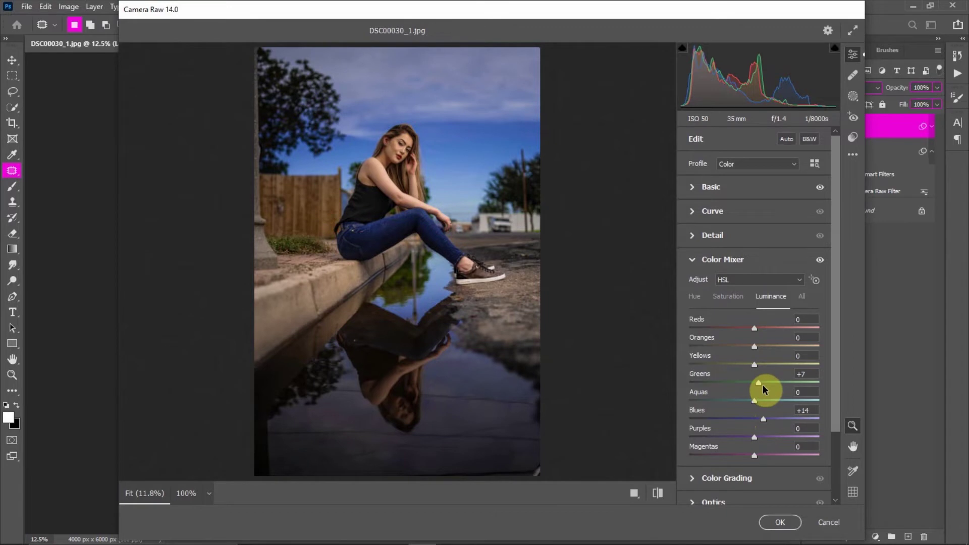
pyautogui.click(761, 346)
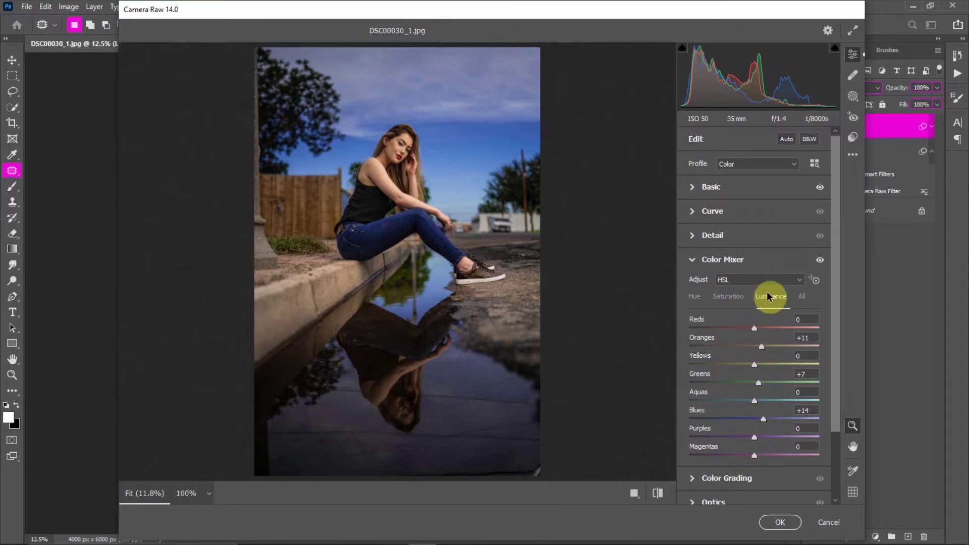
# Step: Create a radial gradient mask and fit its tilted ellipse over the dark tree behind the woman's knees at the photo's edge
pyautogui.click(853, 96)
pyautogui.click(715, 253)
pyautogui.moveTo(511, 168)
pyautogui.mouseDown()
pyautogui.moveTo(534, 199)
pyautogui.moveTo(516, 177)
pyautogui.mouseUp()
pyautogui.moveTo(518, 247); pyautogui.dragTo(485, 241)
pyautogui.moveTo(519, 178); pyautogui.dragTo(520, 185)
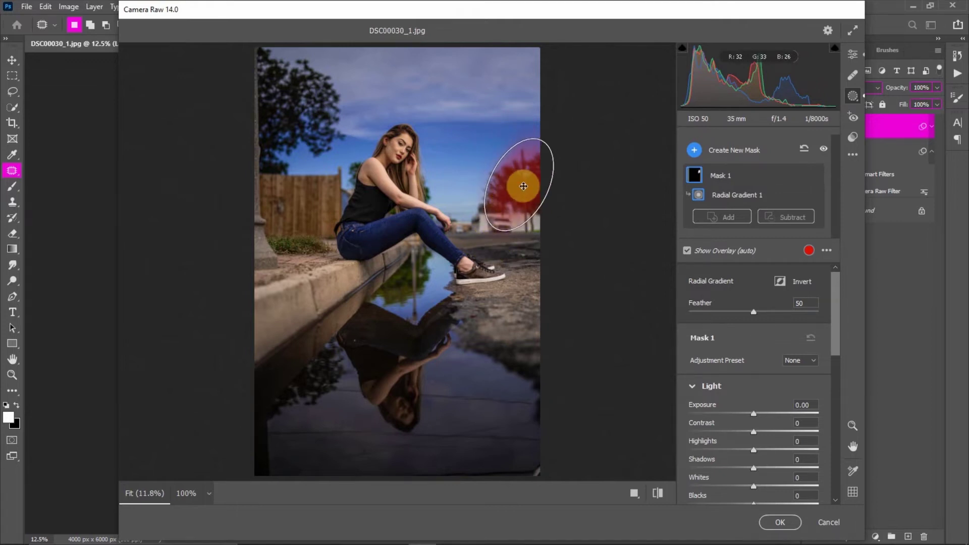
pyautogui.moveTo(493, 174); pyautogui.dragTo(488, 169)
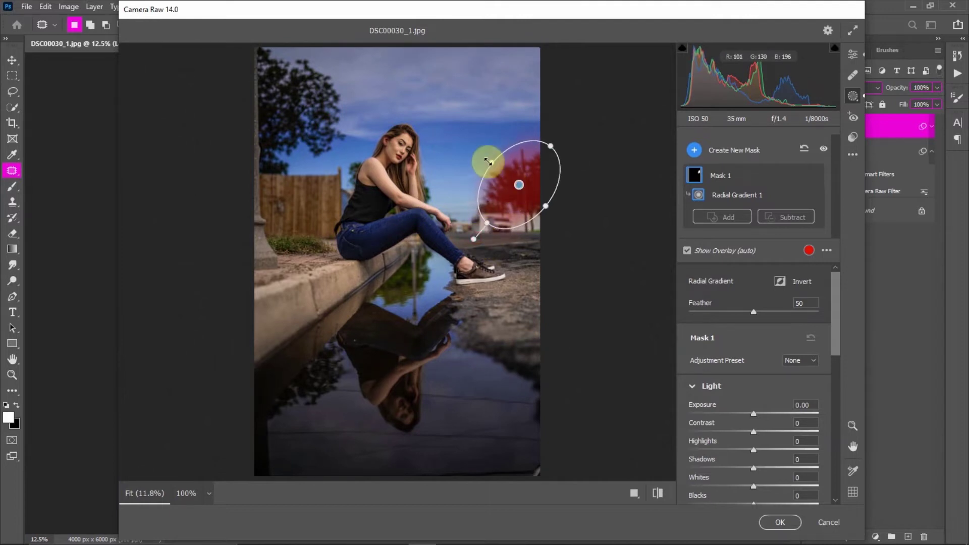
pyautogui.moveTo(492, 161); pyautogui.dragTo(496, 165)
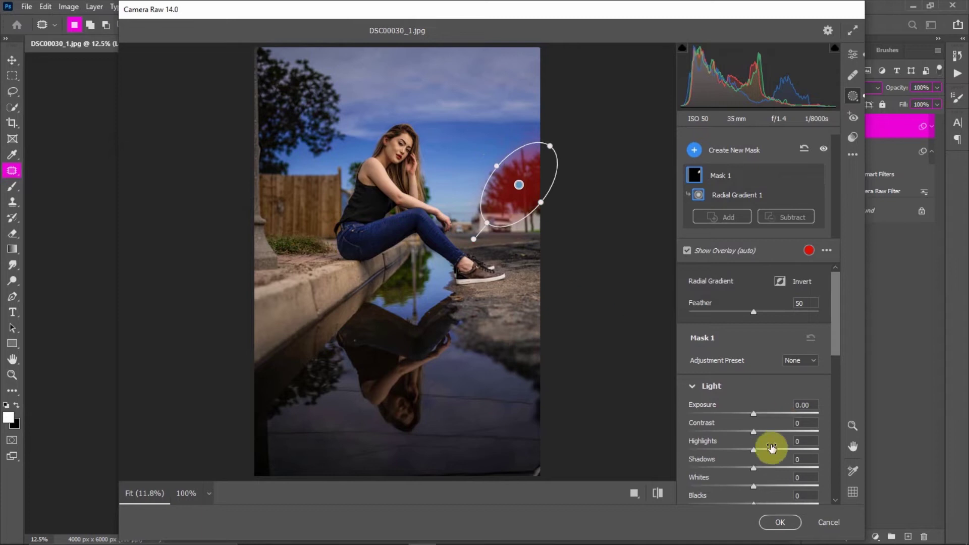
# Step: Set Shadows to +21 and Saturation to +34 for the tree mask
pyautogui.press('y')
pyautogui.scroll(-5, 767, 398)
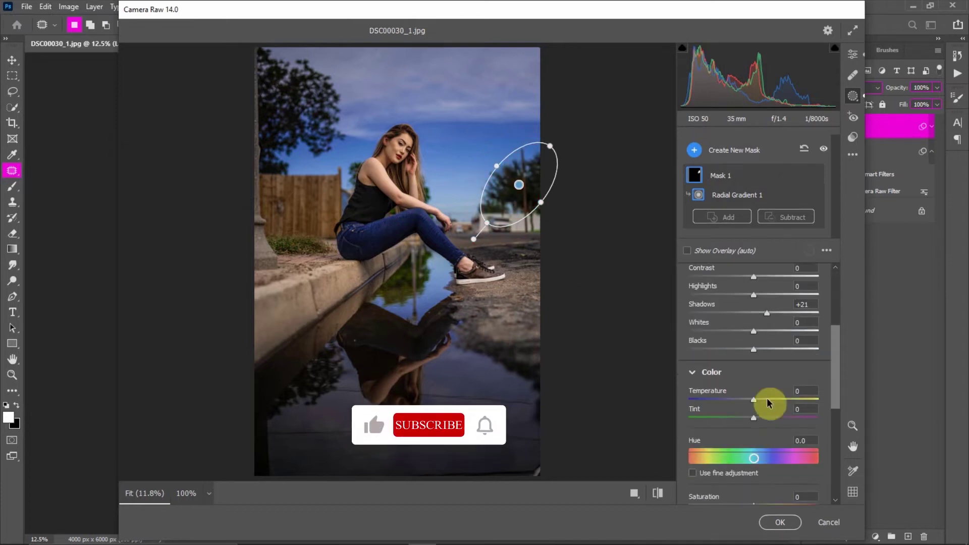
pyautogui.click(774, 349)
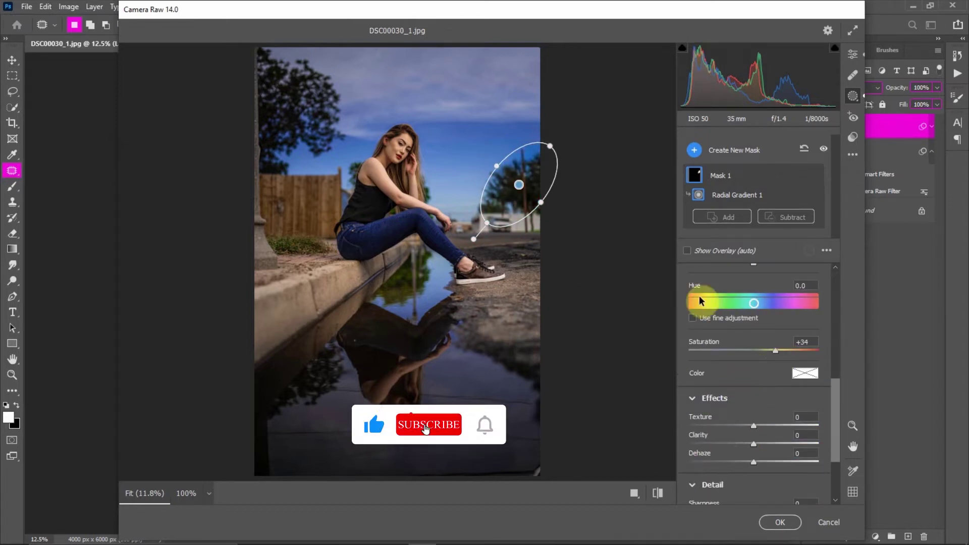
# Step: Create a second radial gradient mask and fit its tilted ellipse over the dark tree above the wooden fence
pyautogui.click(696, 151)
pyautogui.click(727, 216)
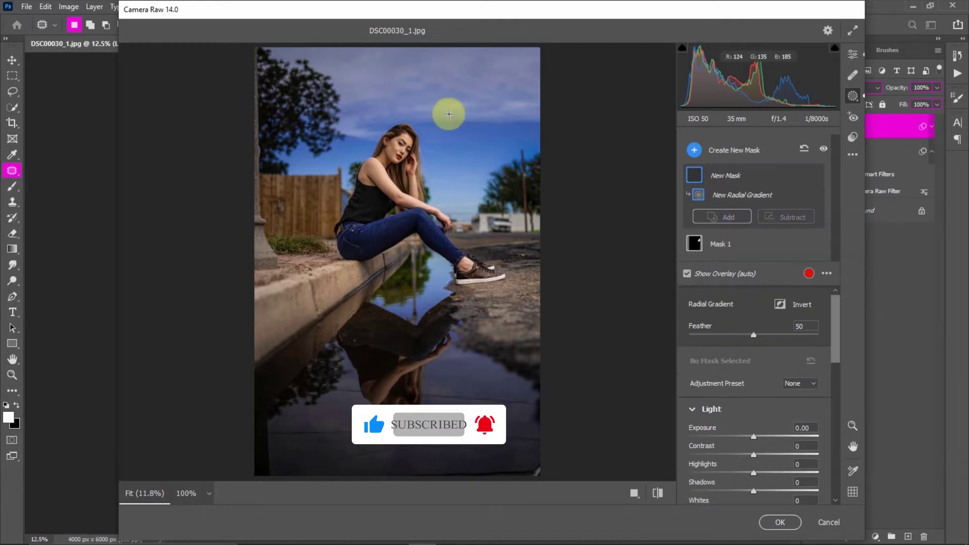
pyautogui.moveTo(273, 67); pyautogui.dragTo(308, 116)
pyautogui.moveTo(264, 72); pyautogui.dragTo(278, 96)
pyautogui.moveTo(277, 190); pyautogui.dragTo(313, 182)
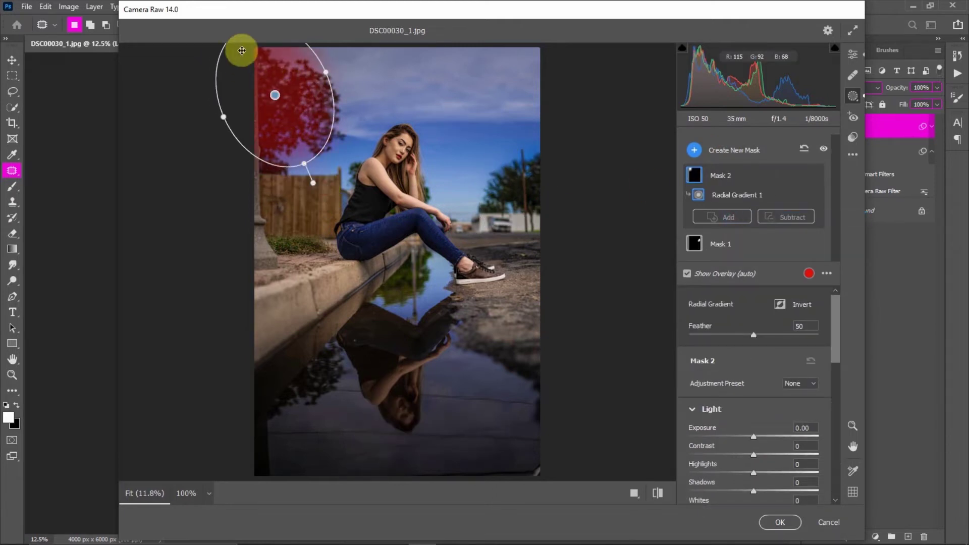
pyautogui.moveTo(276, 95); pyautogui.dragTo(293, 112)
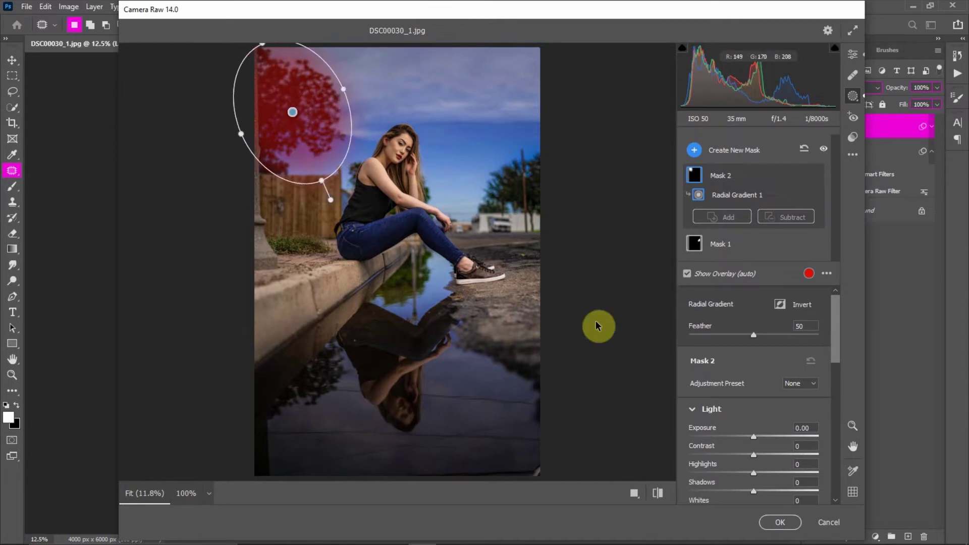
# Step: Set Shadows to +16 for the mask on the tree above the fence
pyautogui.scroll(-3, 767, 384)
pyautogui.click(775, 336)
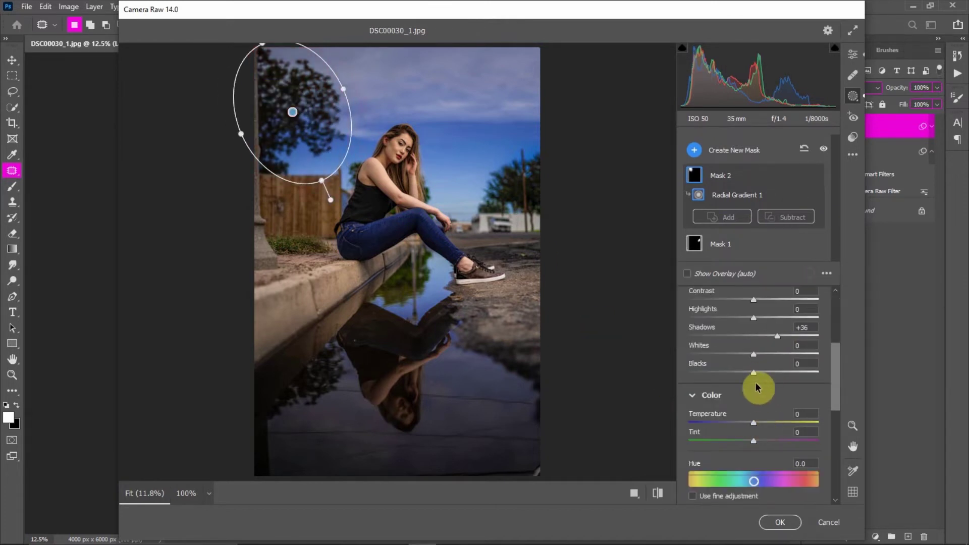
pyautogui.moveTo(772, 343); pyautogui.dragTo(768, 344)
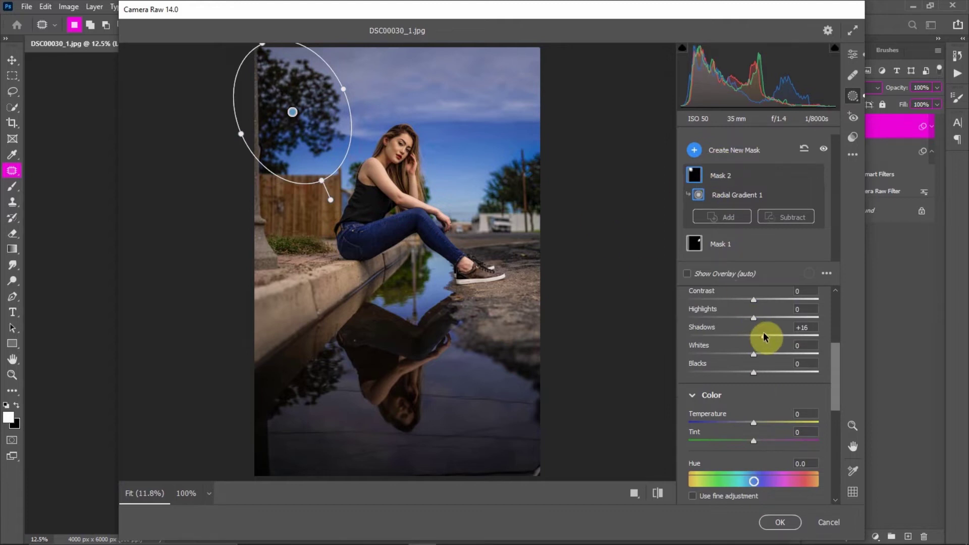
# Step: Create a third radial gradient mask as a wide horizontal ellipse over the water reflection below the woman
pyautogui.click(742, 217)
pyautogui.click(740, 223)
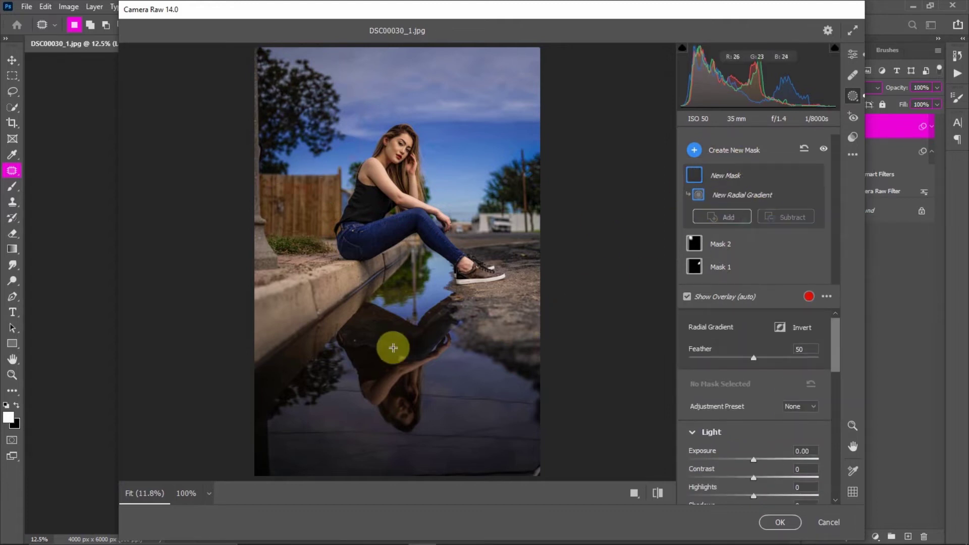
pyautogui.moveTo(332, 333); pyautogui.dragTo(439, 363)
pyautogui.moveTo(324, 327); pyautogui.dragTo(409, 341)
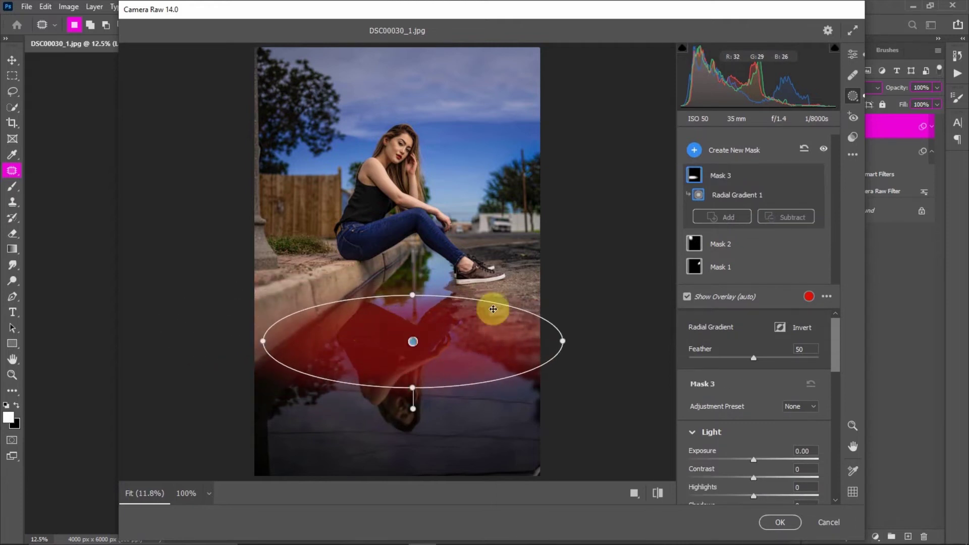
pyautogui.moveTo(411, 388); pyautogui.dragTo(432, 404)
# Step: Set Shadows to +46 for the reflection mask and subtract the curb and asphalt beside the water with a brush
pyautogui.scroll(-3, 791, 464)
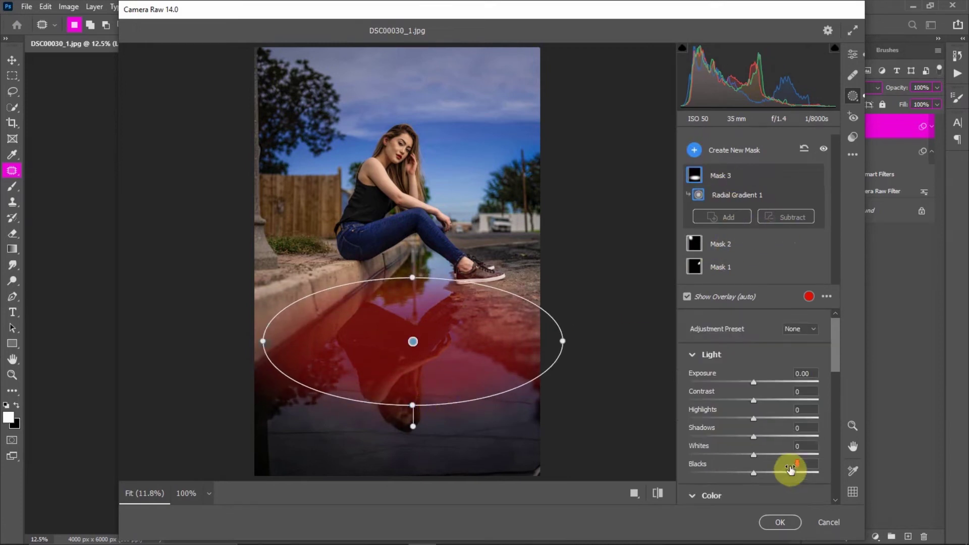
pyautogui.click(783, 437)
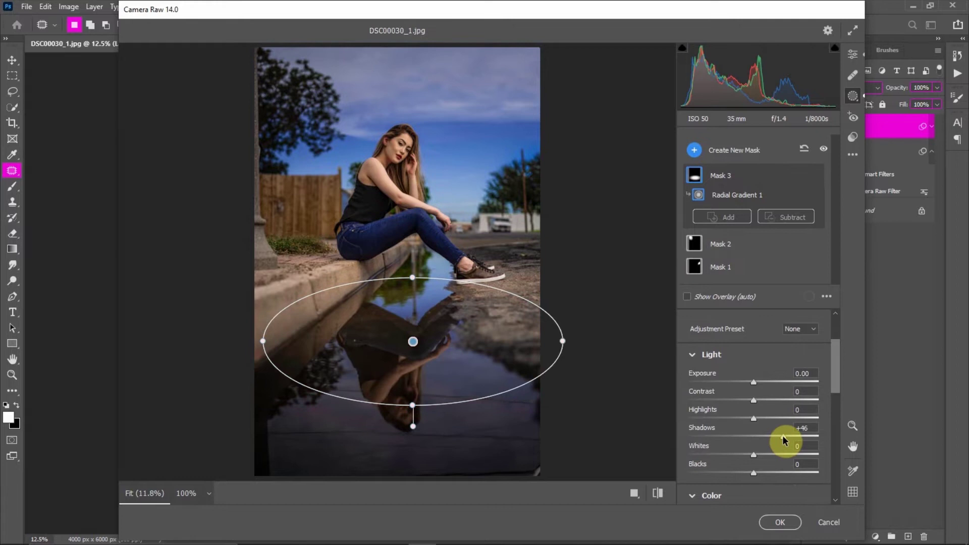
pyautogui.click(785, 217)
pyautogui.click(781, 258)
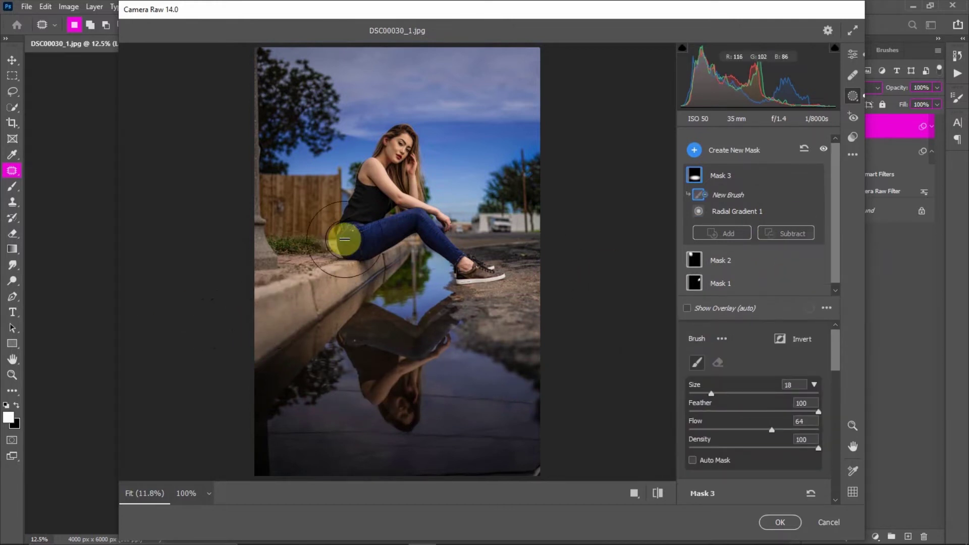
pyautogui.moveTo(469, 320); pyautogui.dragTo(483, 344)
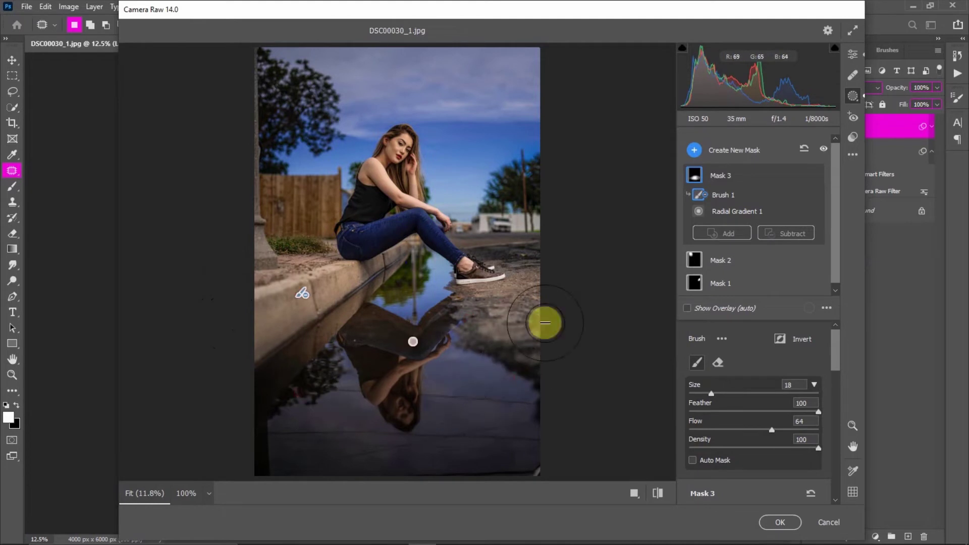
# Step: Create a fourth radial gradient mask and stretch its upright ellipse to nearly fill the whole photo around the woman
pyautogui.click(787, 212)
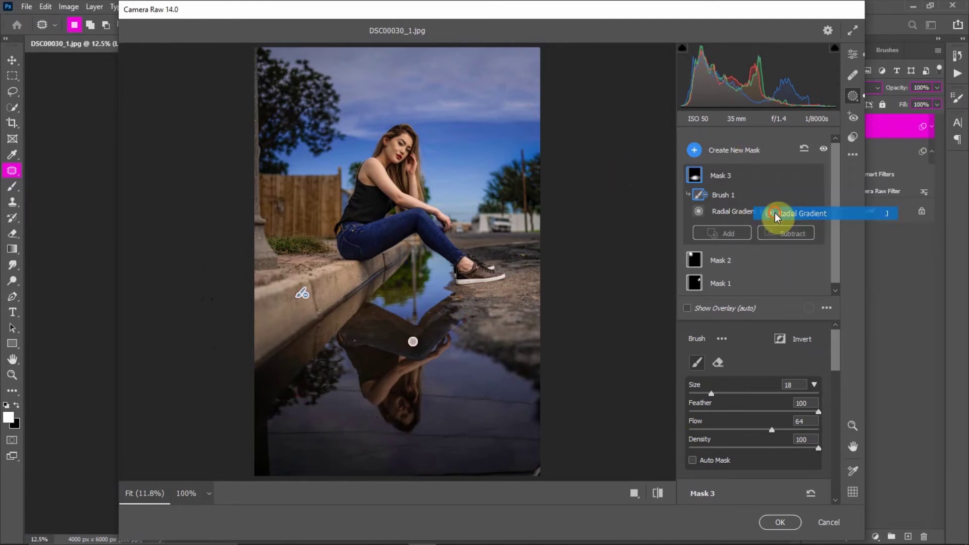
pyautogui.moveTo(338, 139); pyautogui.dragTo(459, 269)
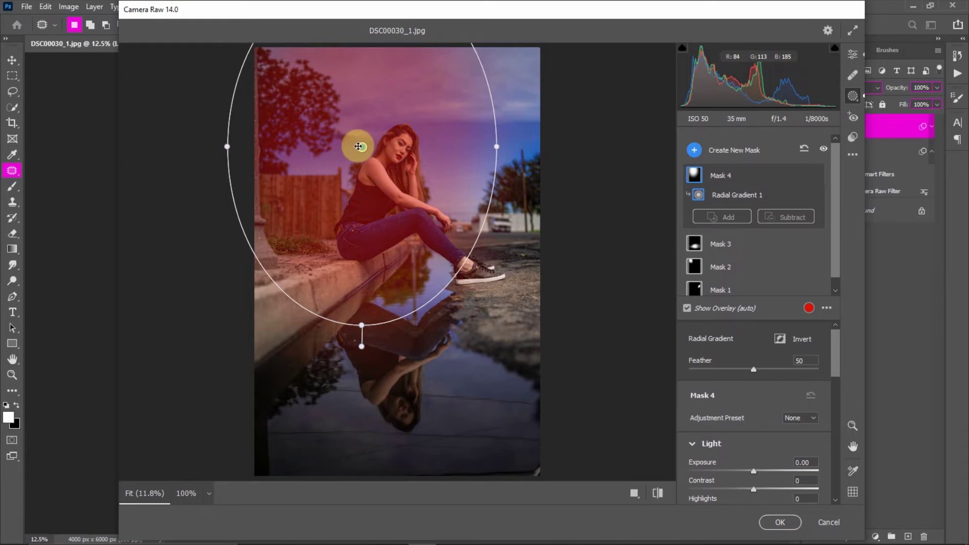
pyautogui.moveTo(361, 146); pyautogui.dragTo(403, 245)
pyautogui.moveTo(265, 245); pyautogui.dragTo(254, 245)
pyautogui.moveTo(402, 68); pyautogui.dragTo(402, 49)
pyautogui.moveTo(402, 440); pyautogui.dragTo(402, 479)
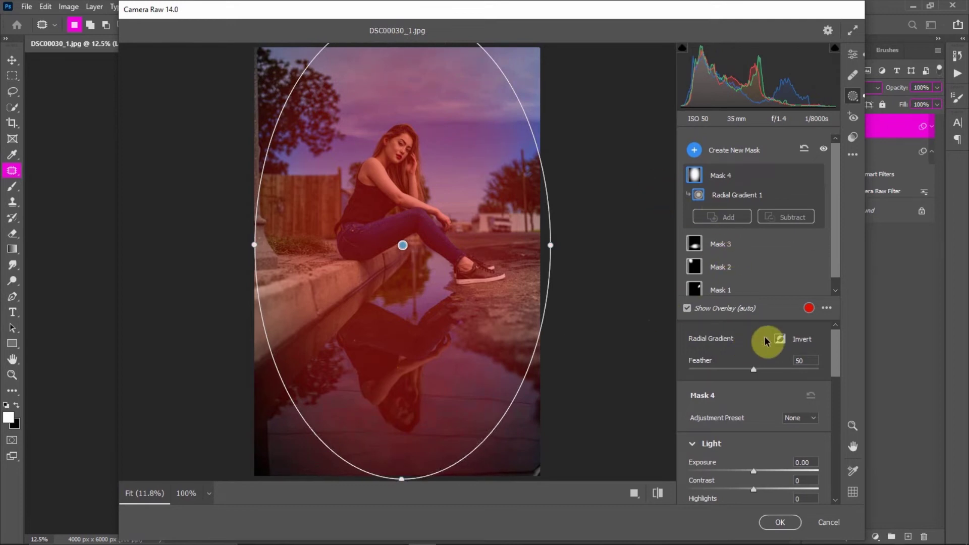
# Step: Invert the large radial mask so it covers the photo's edges and set its Exposure to -1.00
pyautogui.click(780, 339)
pyautogui.scroll(-3, 742, 404)
pyautogui.scroll(3, 755, 419)
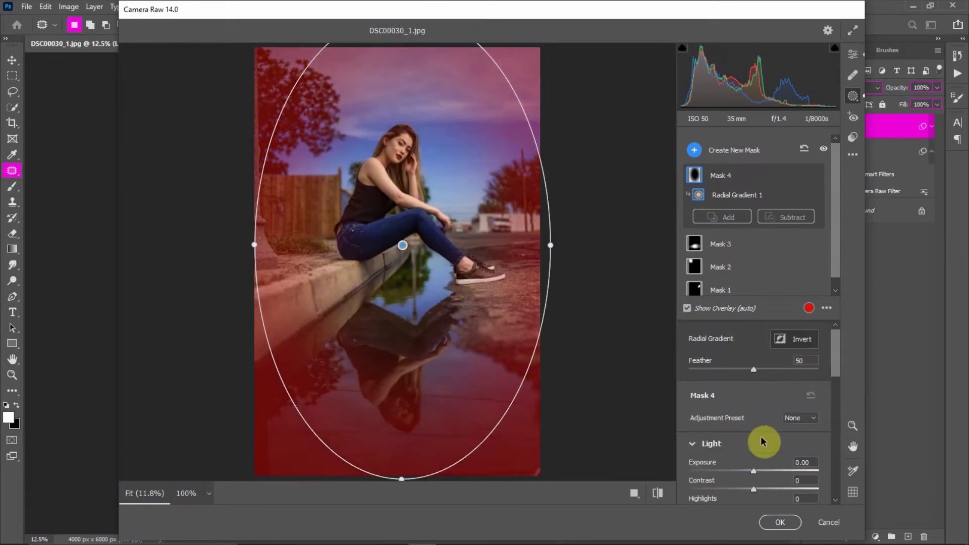
pyautogui.click(738, 470)
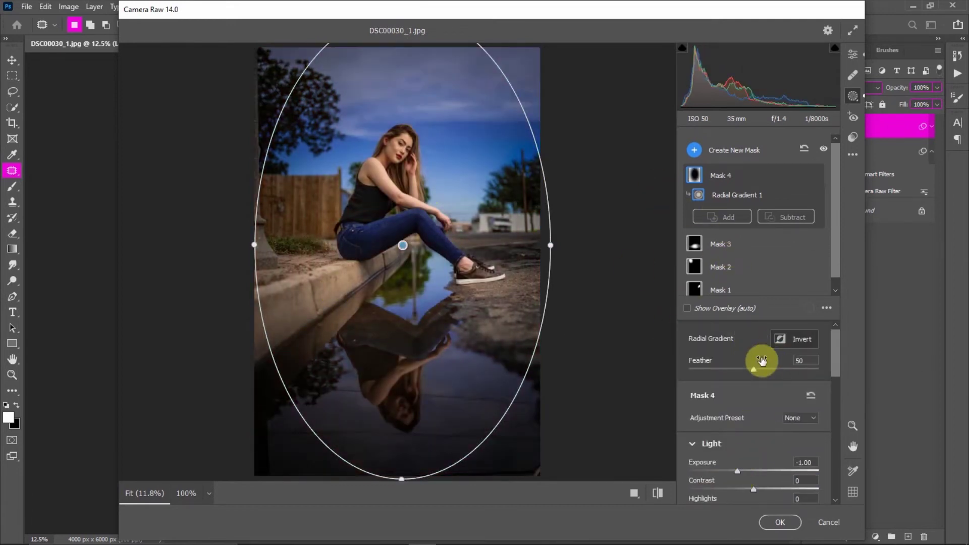
# Step: Subtract the sky and the background beside the woman from the edge-darkening mask with a brush enlarged to size 28
pyautogui.click(776, 210)
pyautogui.click(809, 247)
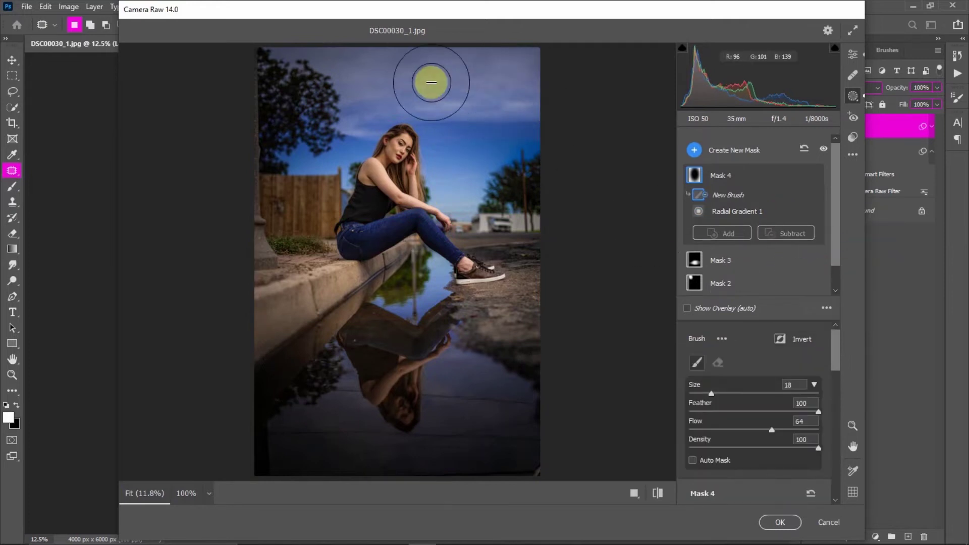
pyautogui.moveTo(264, 81)
pyautogui.mouseDown()
pyautogui.moveTo(528, 63)
pyautogui.moveTo(570, 81)
pyautogui.mouseUp()
pyautogui.scroll(4, 446, 177)
pyautogui.scroll(2, 446, 177)
pyautogui.moveTo(435, 84)
pyautogui.mouseDown()
pyautogui.moveTo(368, 71)
pyautogui.moveTo(233, 115)
pyautogui.moveTo(301, 143)
pyautogui.moveTo(303, 180)
pyautogui.moveTo(281, 65)
pyautogui.moveTo(489, 103)
pyautogui.moveTo(525, 227)
pyautogui.mouseUp()
pyautogui.moveTo(261, 92)
pyautogui.mouseDown()
pyautogui.moveTo(385, 82)
pyautogui.moveTo(290, 195)
pyautogui.moveTo(271, 318)
pyautogui.moveTo(524, 312)
pyautogui.moveTo(491, 344)
pyautogui.mouseUp()
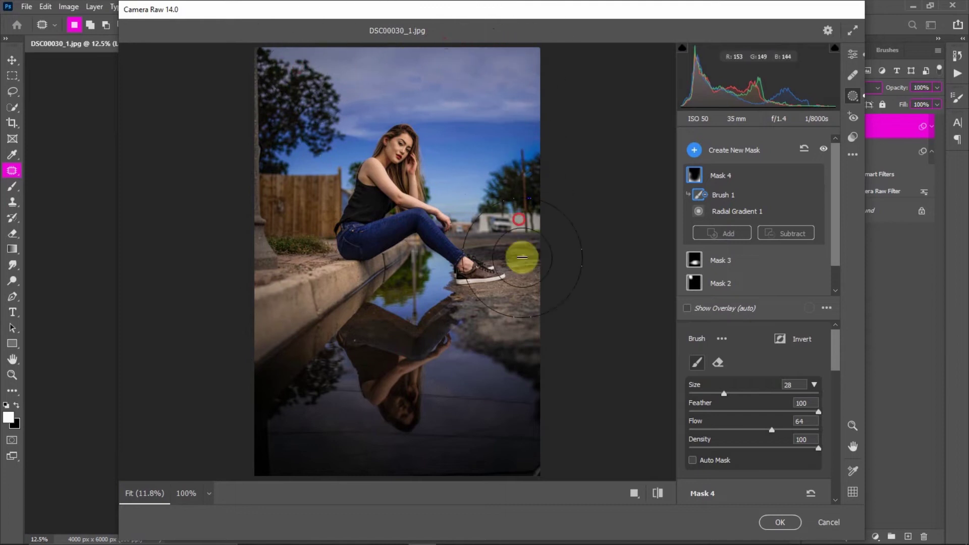
pyautogui.scroll(-5, 835, 347)
pyautogui.scroll(5, 834, 348)
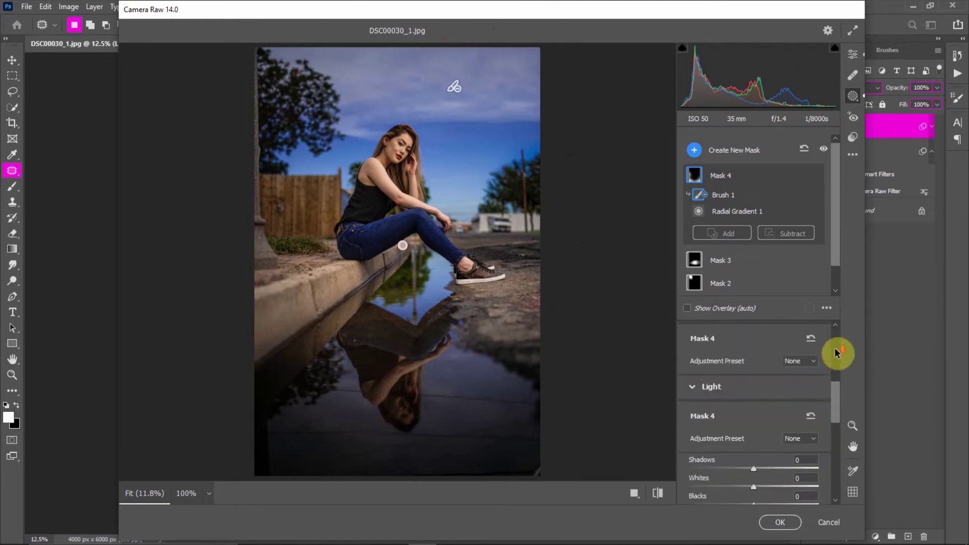
# Step: Set the global Vibrance to +21 and apply the Camera Raw filter
pyautogui.click(853, 54)
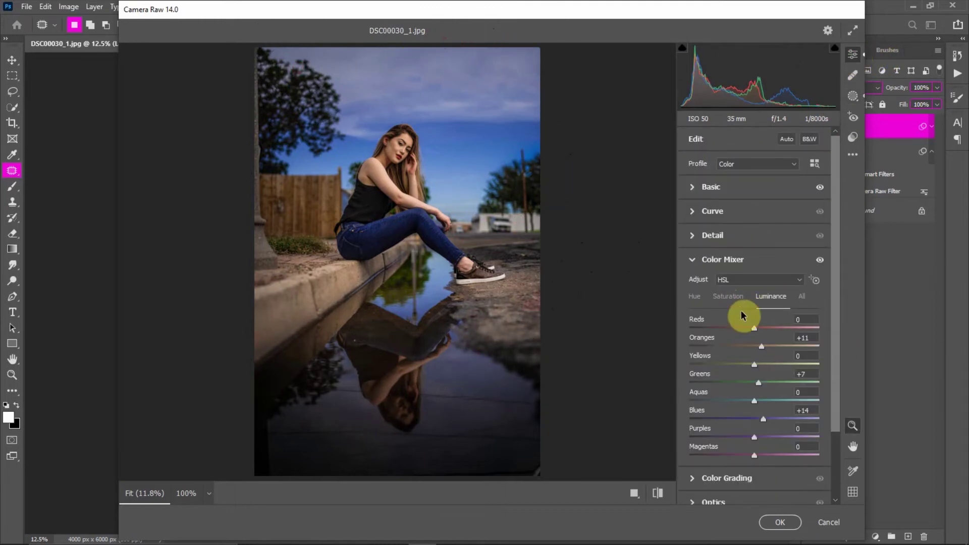
pyautogui.click(695, 187)
pyautogui.click(767, 471)
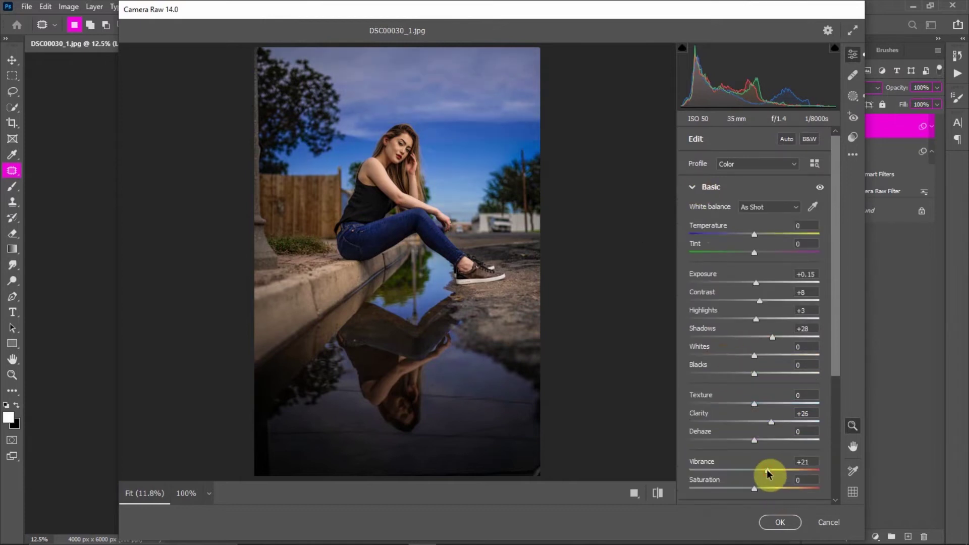
pyautogui.click(780, 522)
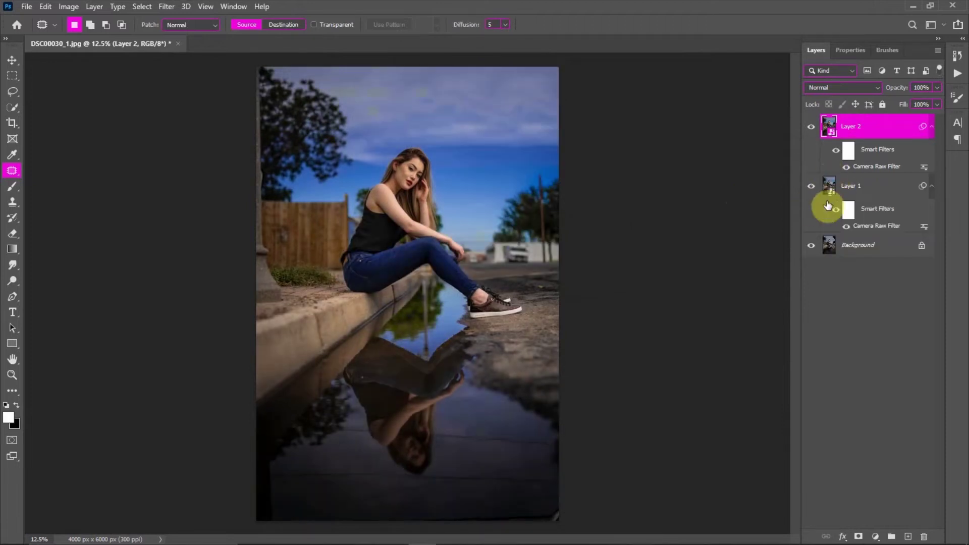
# Step: Compare the graded photo with the original Background, and stamp all visible layers into a new top layer
pyautogui.keyDown('alt'); pyautogui.click(809, 246); pyautogui.keyUp('alt')
pyautogui.keyDown('alt'); pyautogui.click(810, 246); pyautogui.keyUp('alt')
pyautogui.keyDown('alt'); pyautogui.click(810, 247); pyautogui.keyUp('alt')
pyautogui.hotkey('ctrl', 'shift', 'alt', 'e')
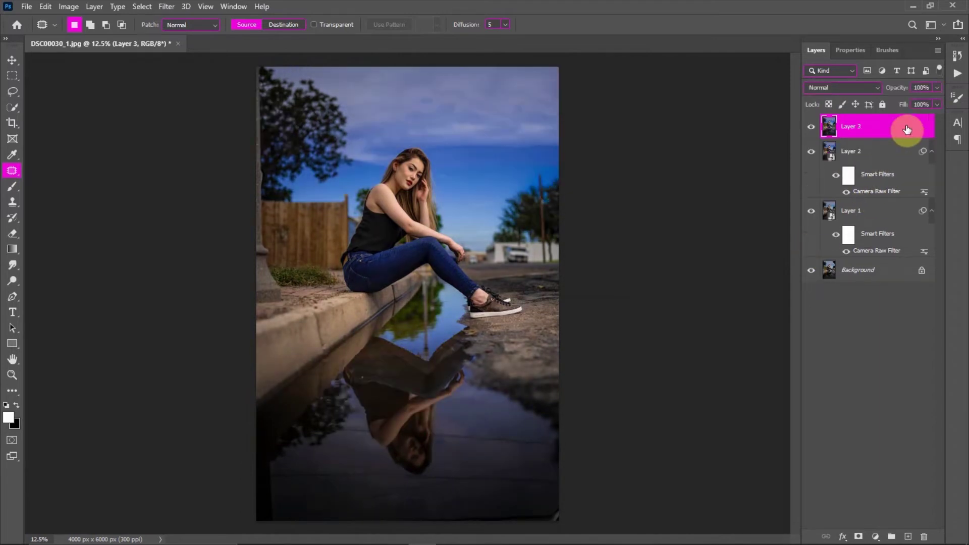
# Step: Run the Basic FS_PM frequency separation action on the stamped layer with a Gaussian Blur radius of 6.6 pixels
pyautogui.click(956, 76)
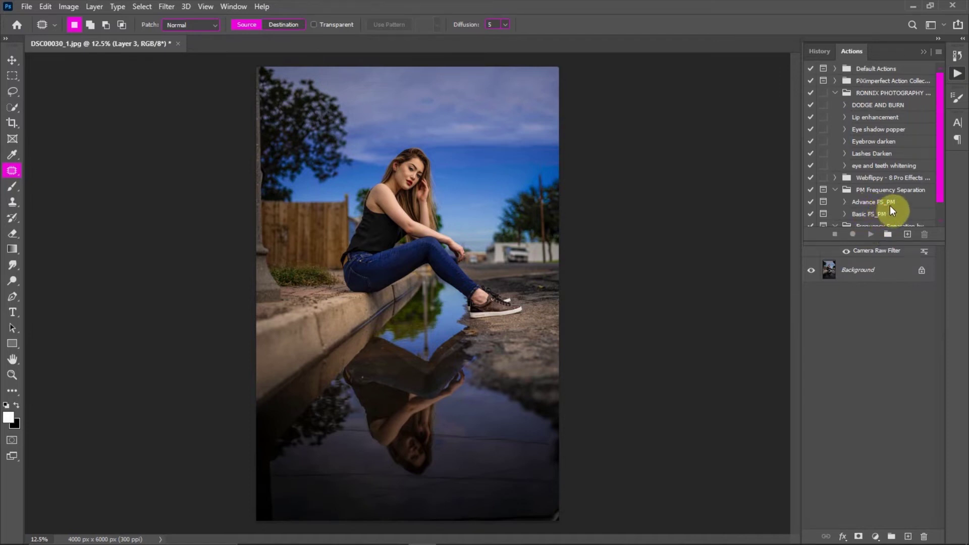
pyautogui.click(891, 212)
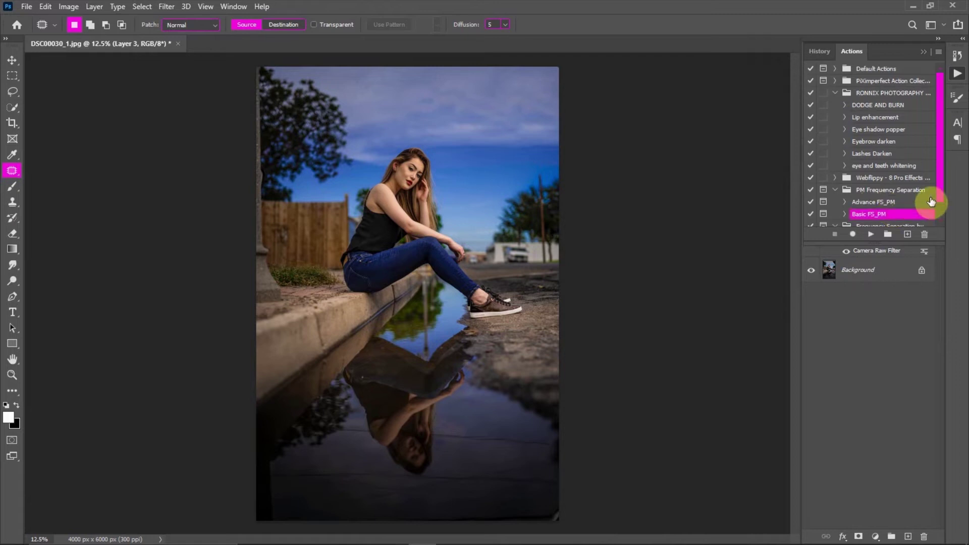
pyautogui.click(871, 234)
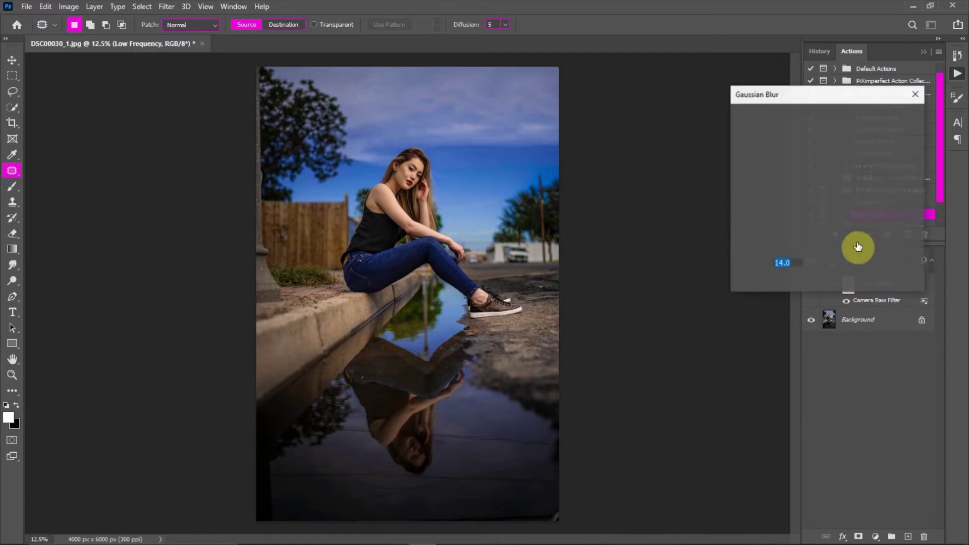
pyautogui.click(777, 277)
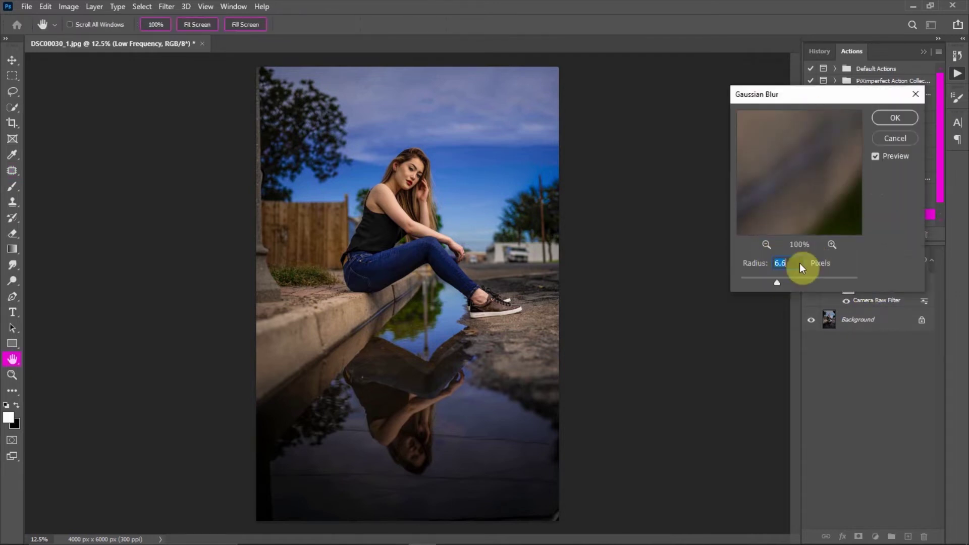
pyautogui.click(407, 171)
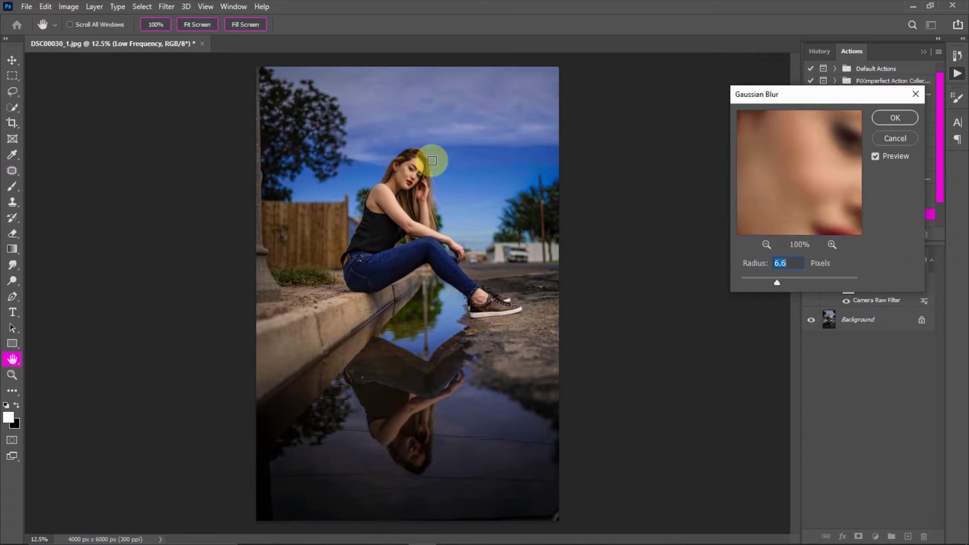
pyautogui.click(893, 118)
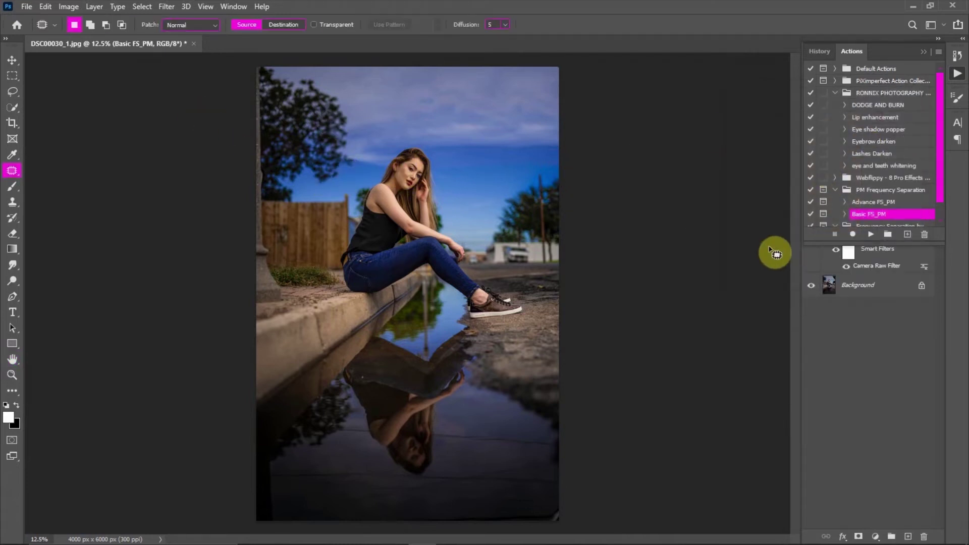
pyautogui.click(921, 52)
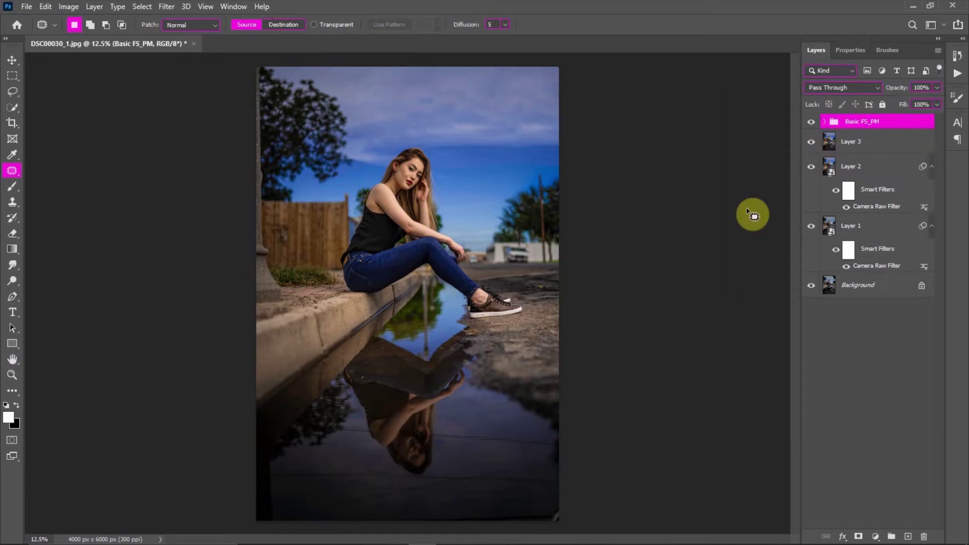
pyautogui.click(826, 123)
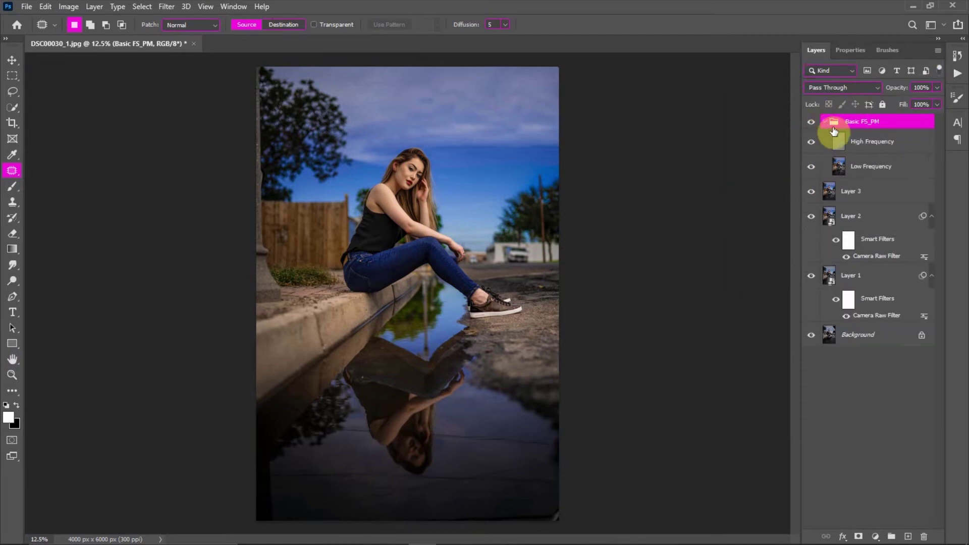
pyautogui.click(859, 167)
pyautogui.moveTo(12, 186); pyautogui.dragTo(51, 187)
pyautogui.click(51, 221)
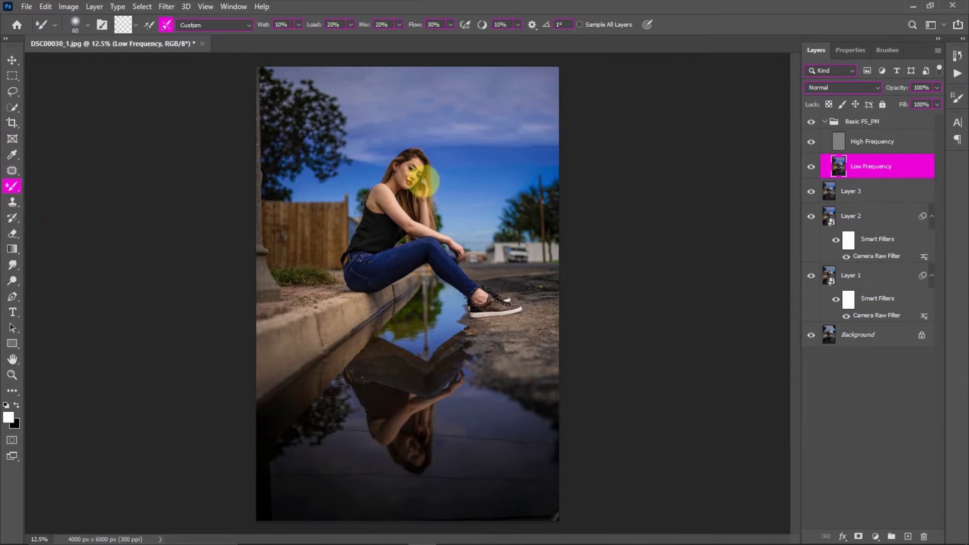
pyautogui.scroll(10, 413, 183)
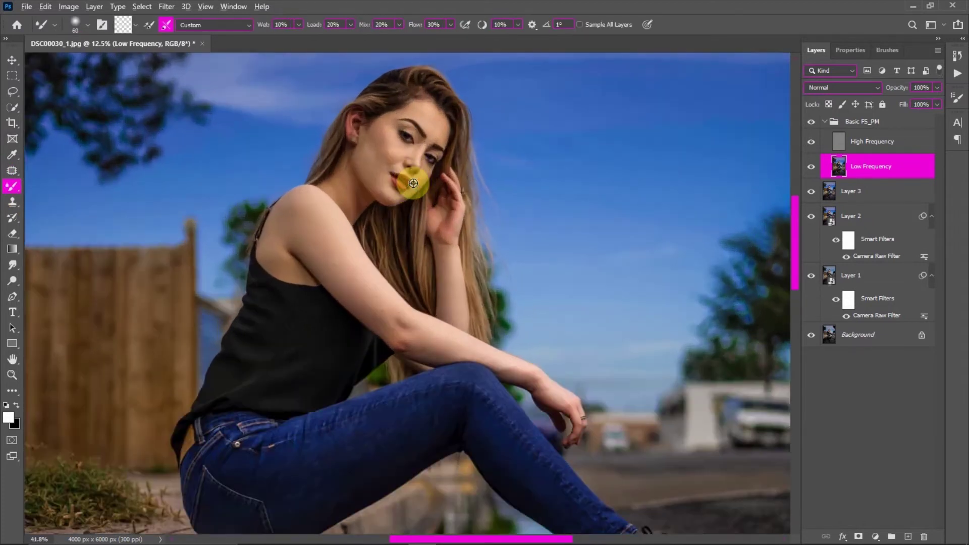
pyautogui.scroll(3, 372, 124)
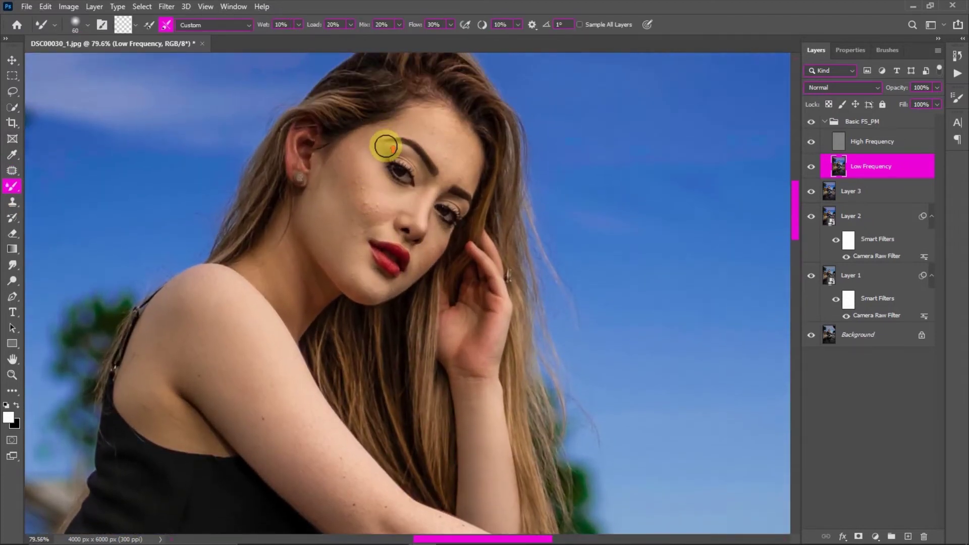
pyautogui.scroll(2, 385, 147)
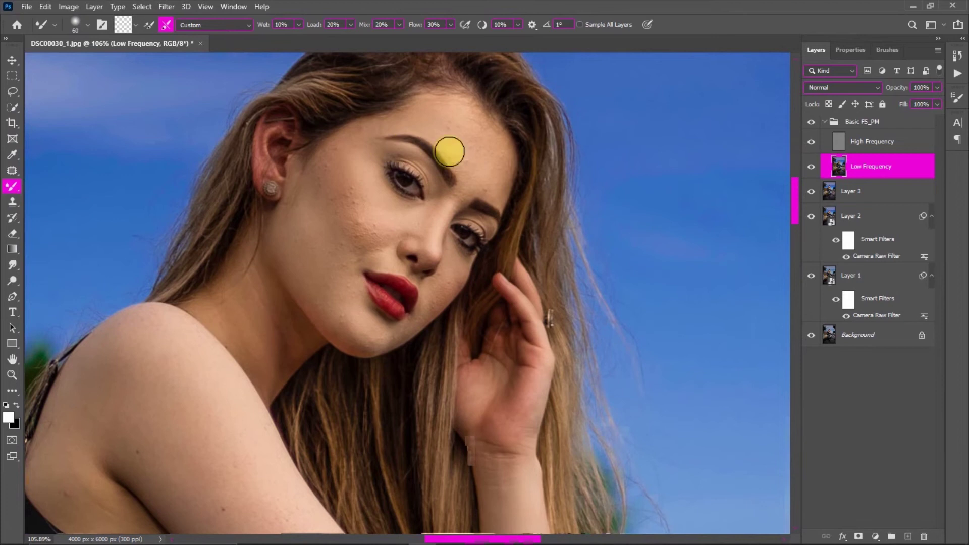
# Step: Delete the Basic FS_PM frequency separation group so Layer 3 is the top layer
pyautogui.click(824, 123)
pyautogui.click(855, 124)
pyautogui.press('Delete')
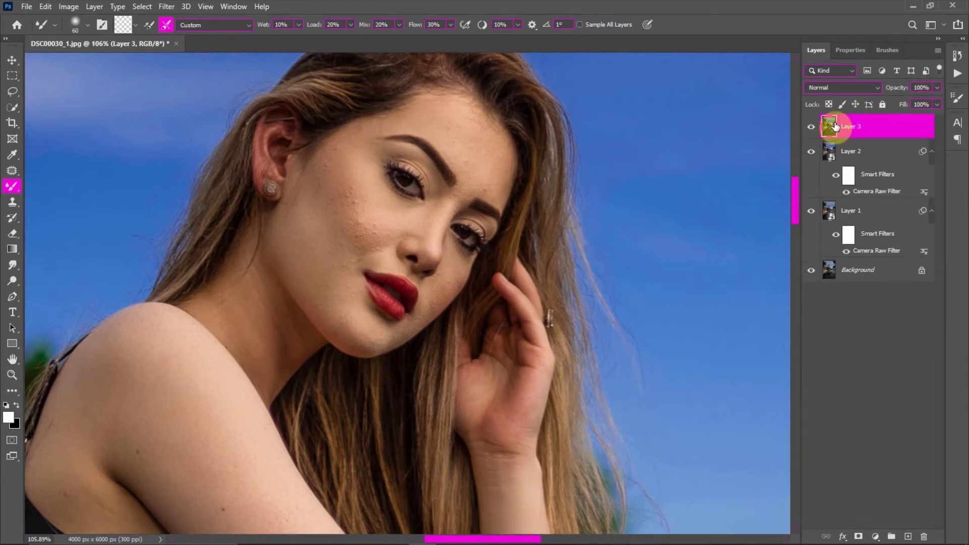
# Step: Remove the blemishes on the woman's forehead on Layer 3 with the Spot Healing Brush at size 10
pyautogui.moveTo(13, 171); pyautogui.dragTo(37, 174)
pyautogui.scroll(3, 317, 225)
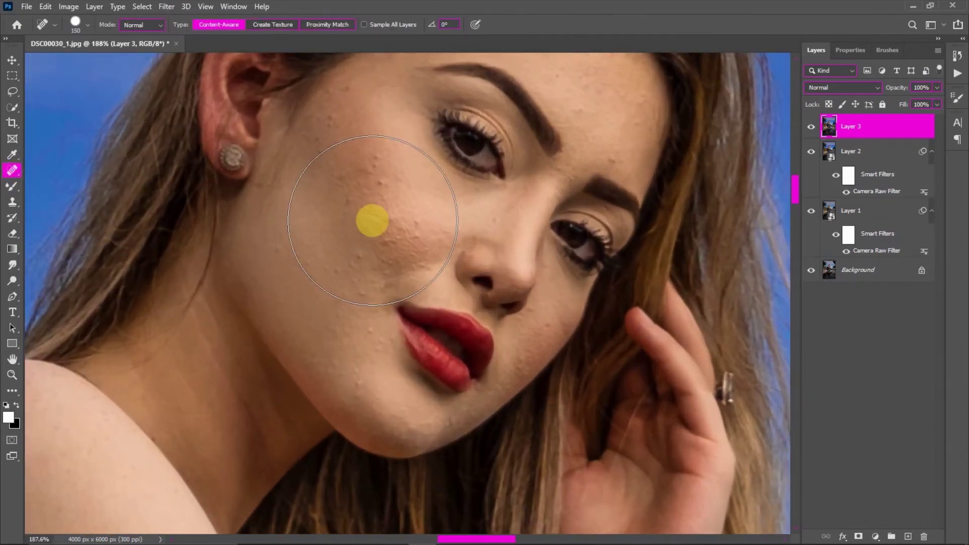
pyautogui.scroll(1, 372, 221)
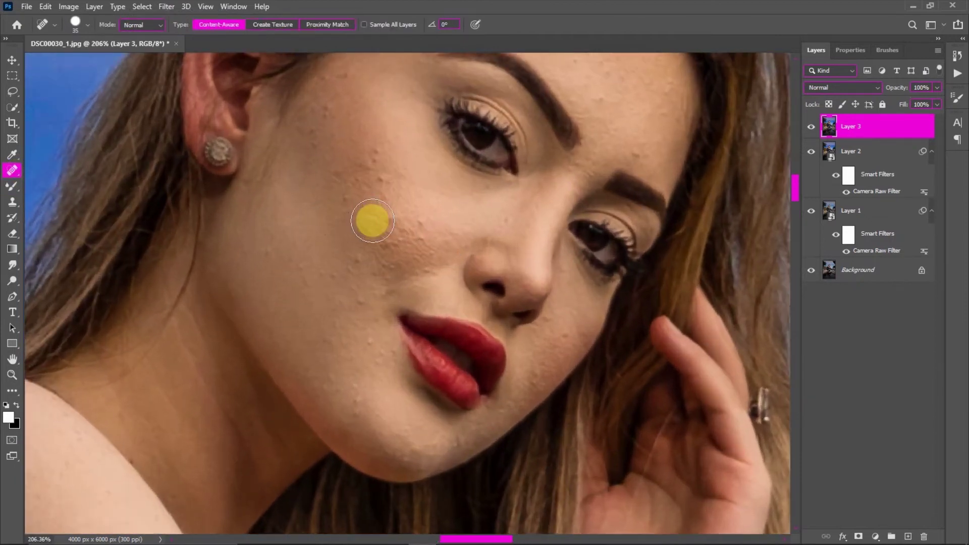
pyautogui.scroll(4, 399, 196)
pyautogui.press('[')
pyautogui.press('[')
pyautogui.press('[')
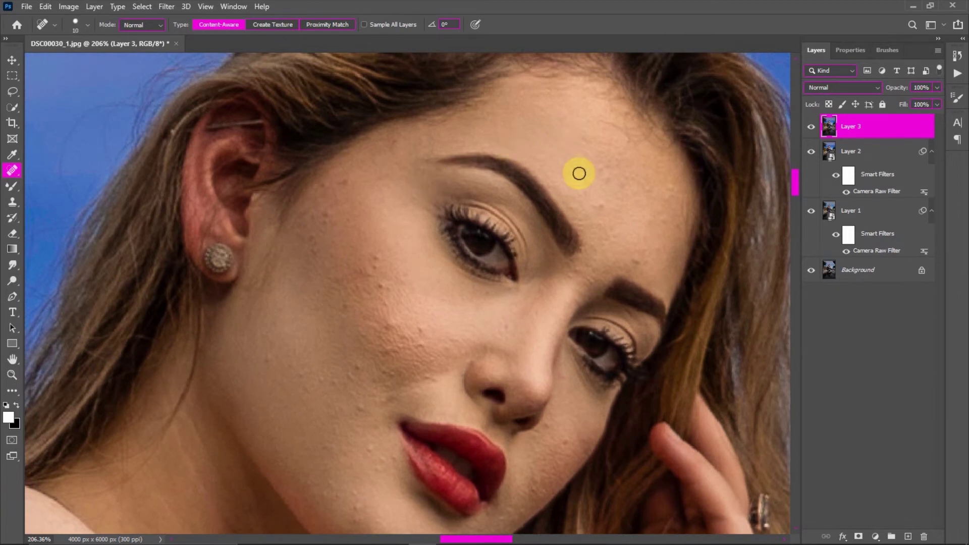
pyautogui.press(']')
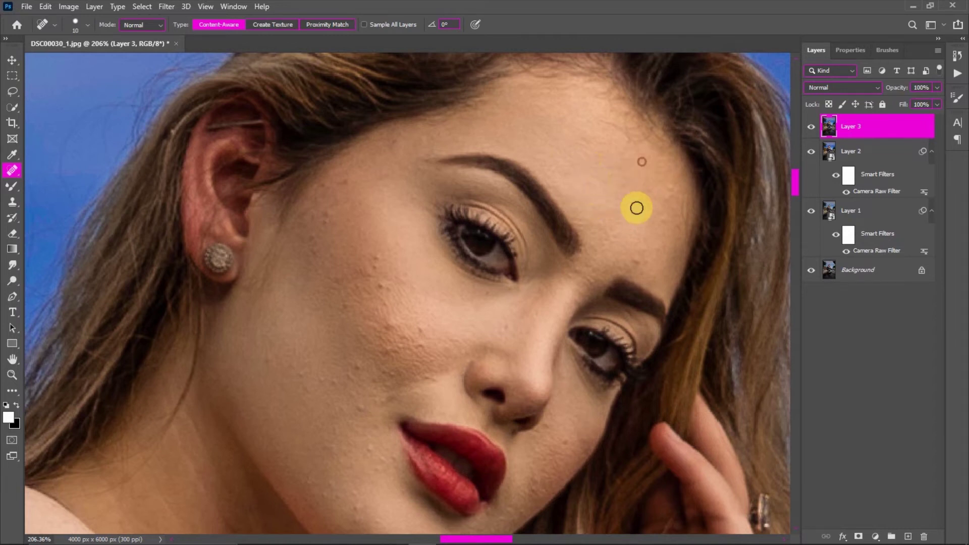
pyautogui.click(647, 261)
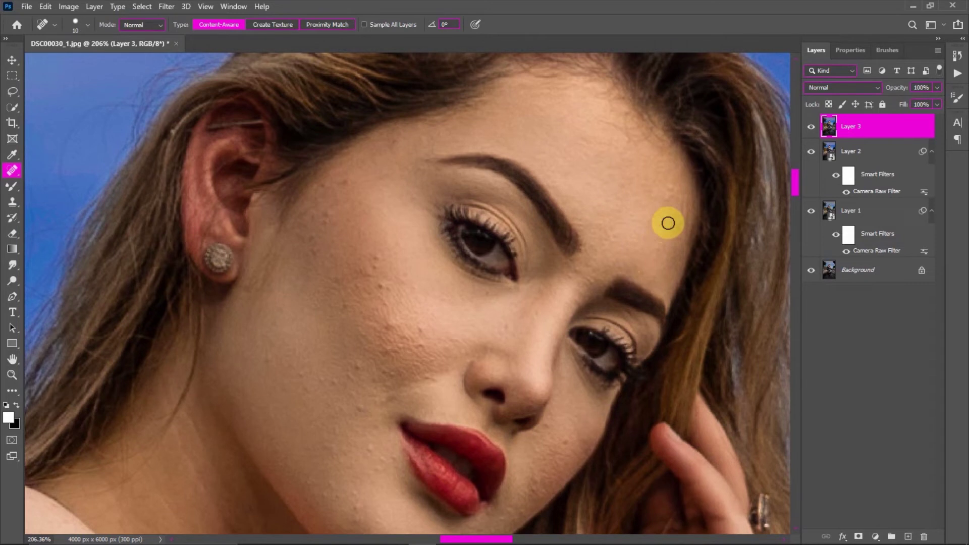
pyautogui.click(664, 197)
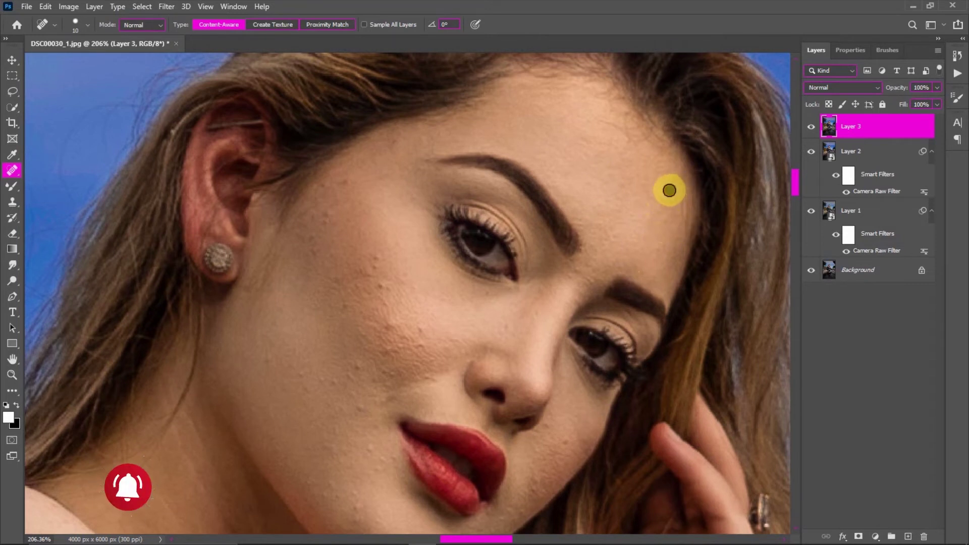
pyautogui.click(669, 190)
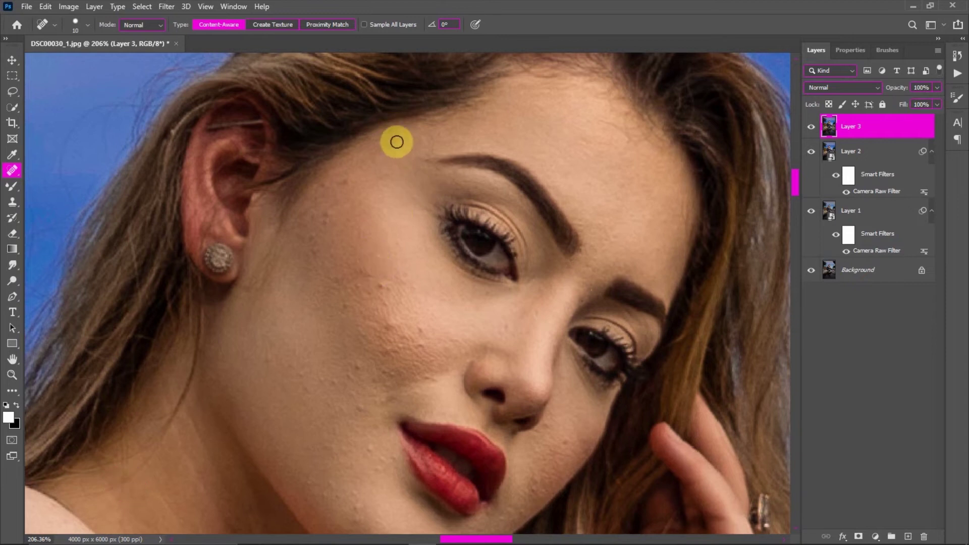
# Step: Heal the spots on the temple and upper cheek on the earring side with the brush enlarged to size 15
pyautogui.press(']')
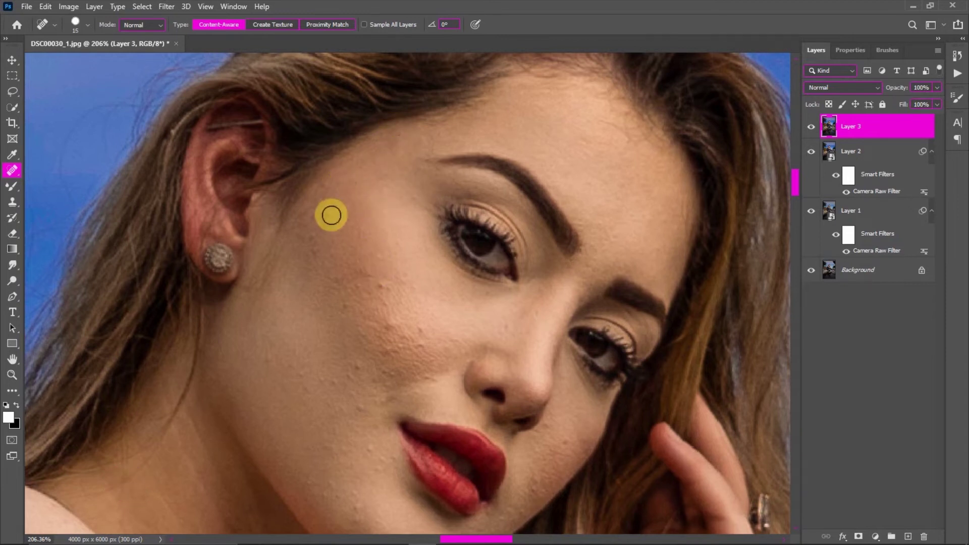
pyautogui.click(307, 236)
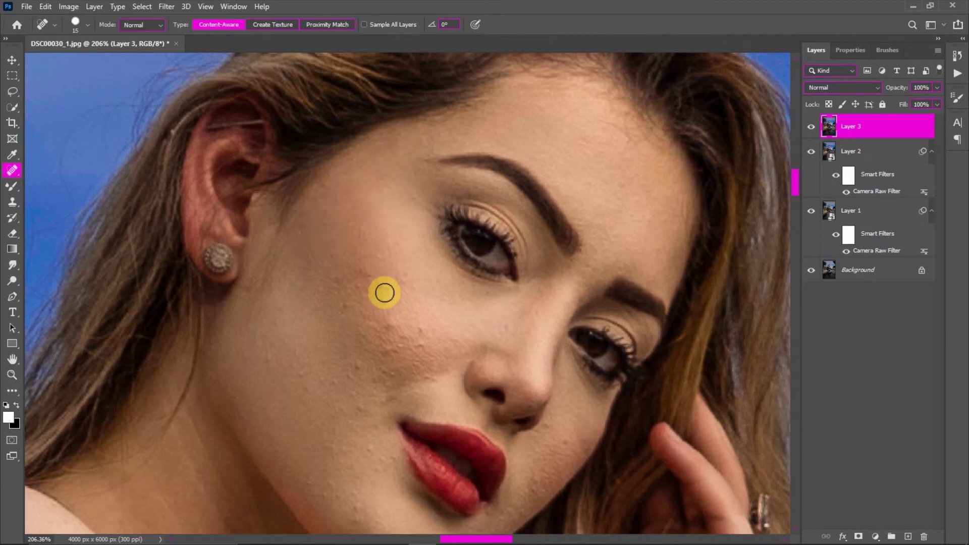
pyautogui.click(390, 276)
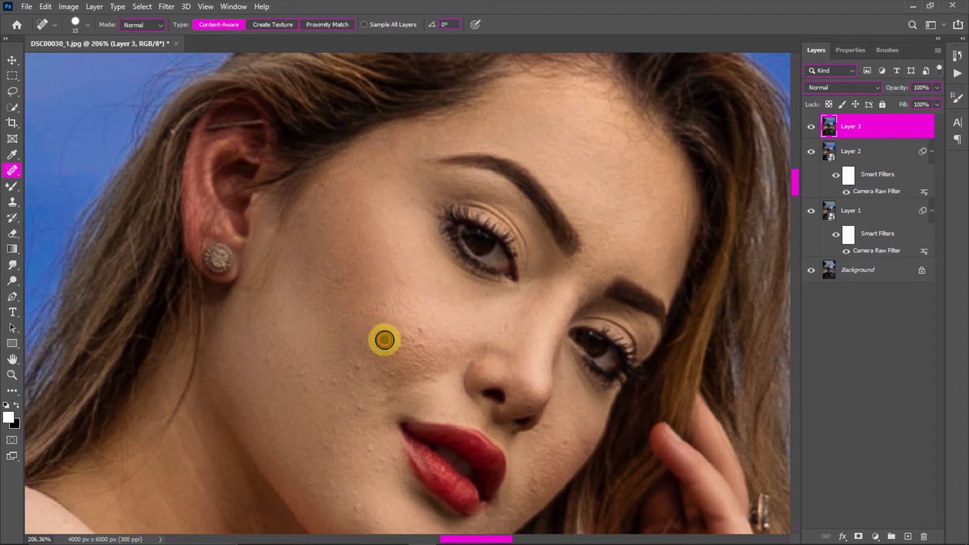
pyautogui.click(419, 336)
# Step: Heal the bumps on the lower cheek, beside the mouth and along the jaw on the earring side of the face
pyautogui.scroll(-3, 328, 342)
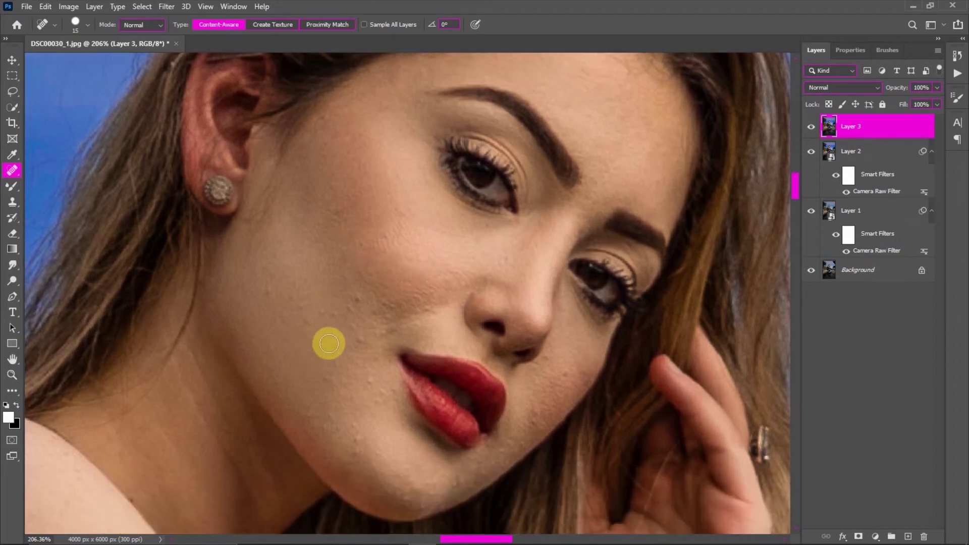
pyautogui.click(333, 313)
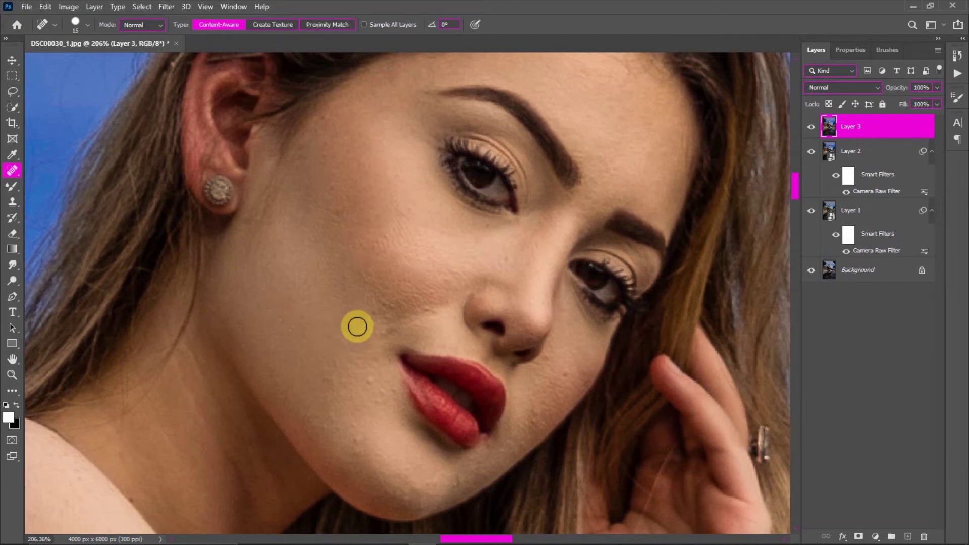
pyautogui.click(378, 396)
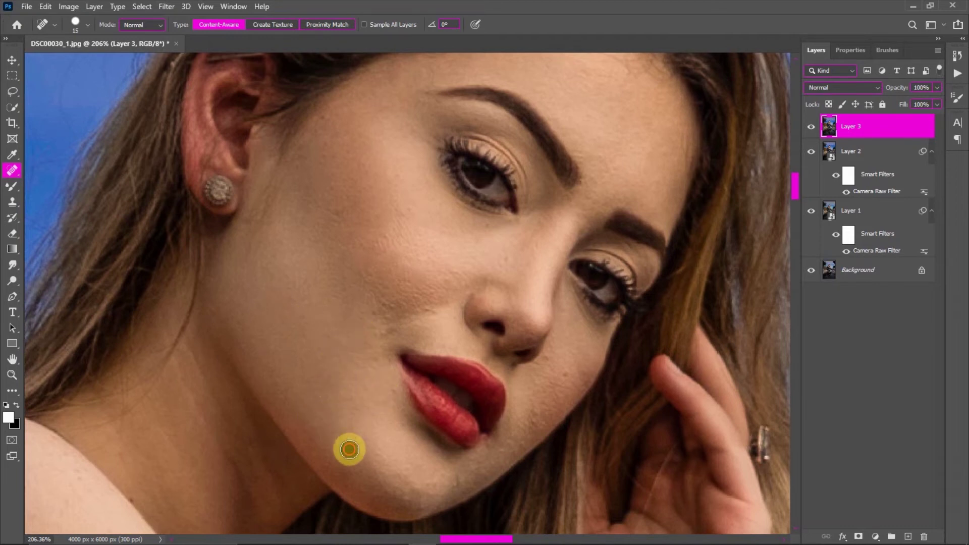
pyautogui.click(348, 454)
pyautogui.click(347, 393)
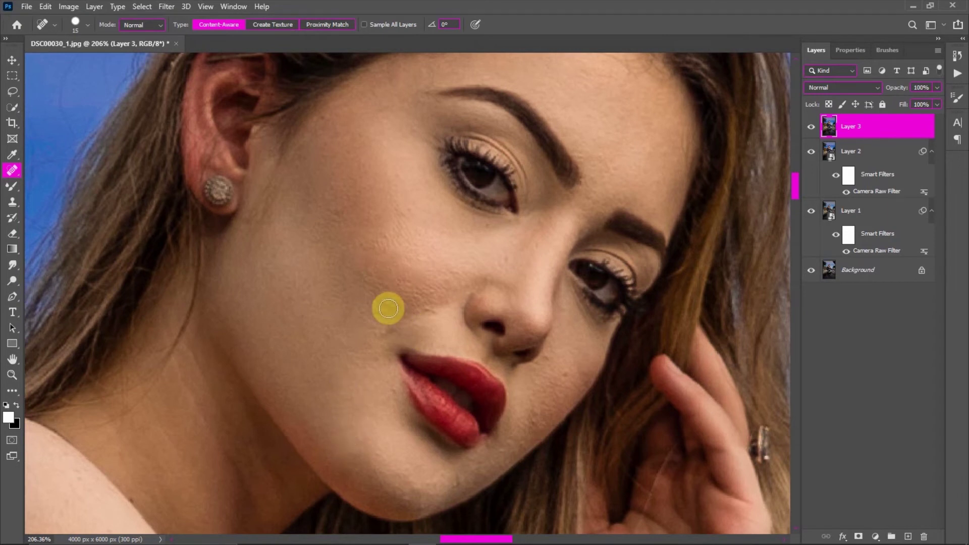
pyautogui.click(430, 300)
# Step: Heal the remaining blemishes on the cheek nearest the raised hand, on the chin and around the nose
pyautogui.click(552, 361)
pyautogui.click(541, 409)
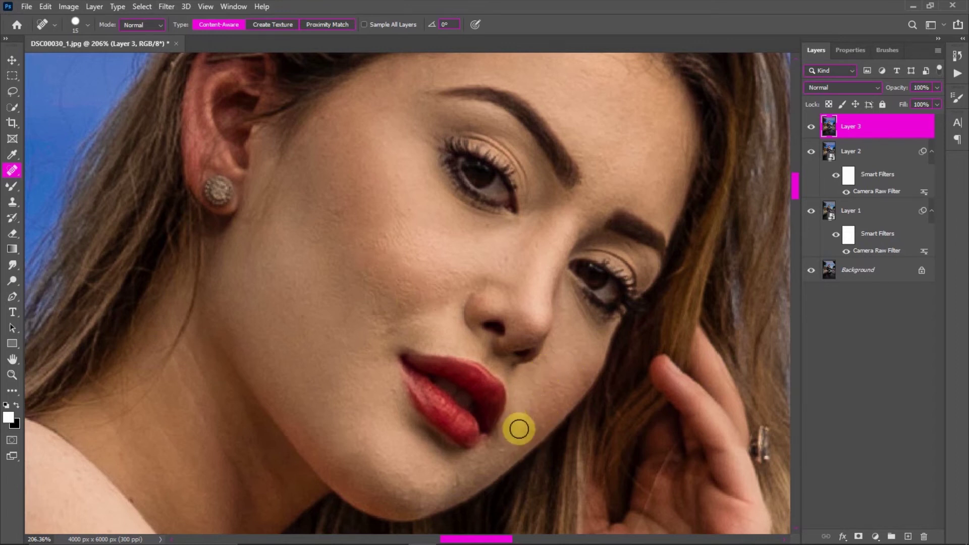
pyautogui.click(530, 432)
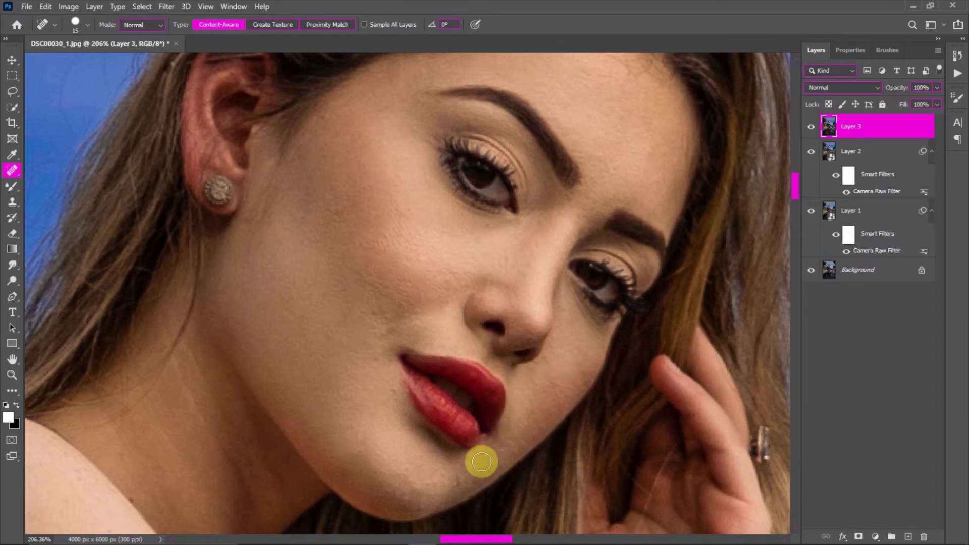
pyautogui.click(454, 473)
pyautogui.scroll(-3, 373, 353)
pyautogui.scroll(5, 494, 309)
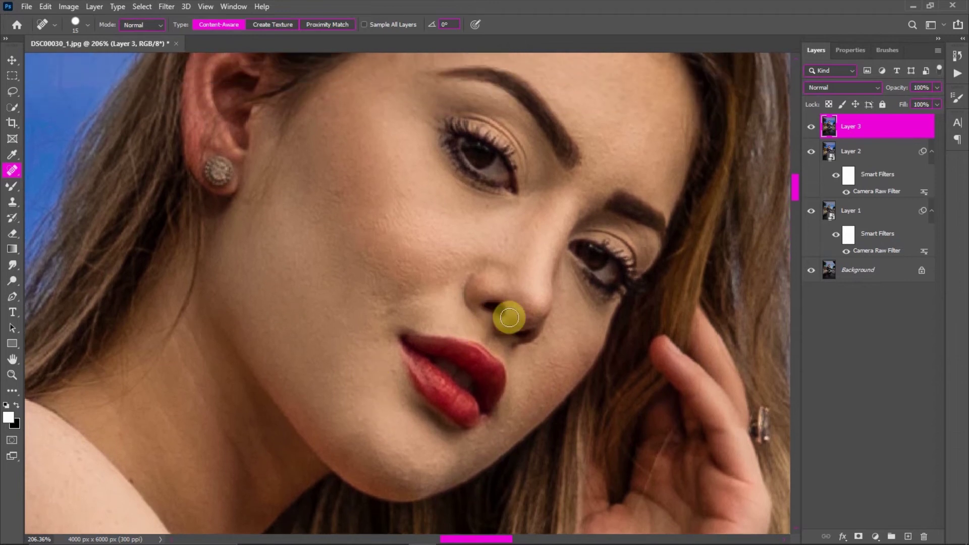
pyautogui.click(514, 320)
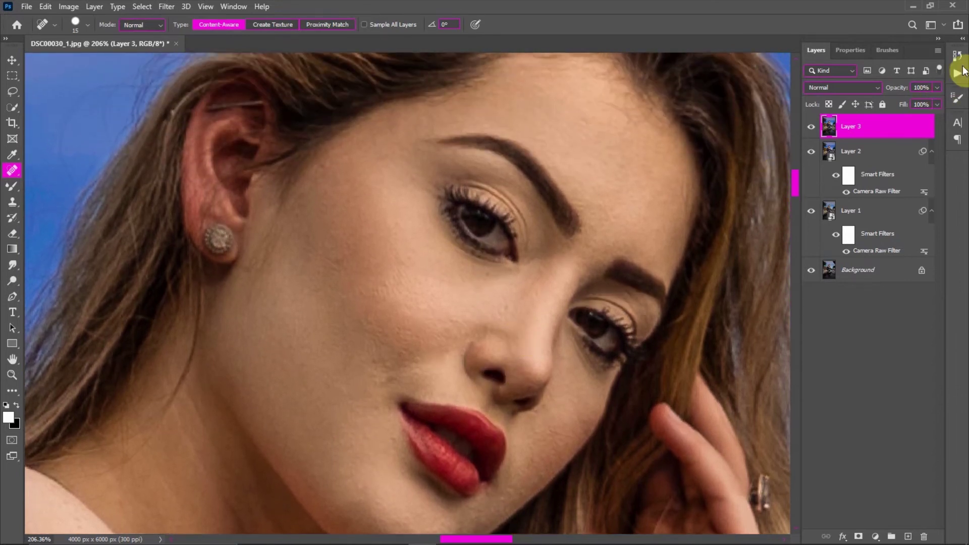
# Step: Run the Basic FS_PM frequency separation action on the healed Layer 3 with a Gaussian Blur radius of 7.2 pixels
pyautogui.click(959, 72)
pyautogui.click(868, 238)
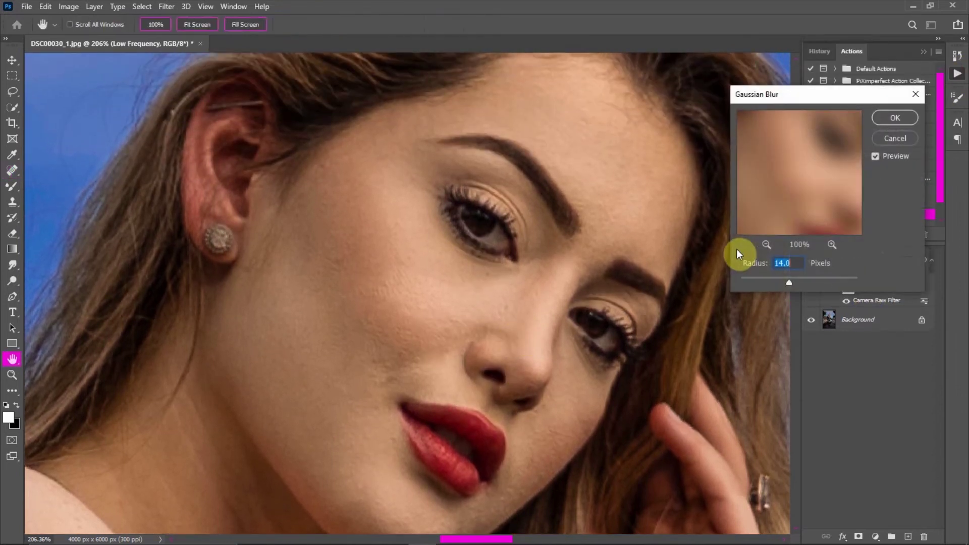
pyautogui.click(857, 144)
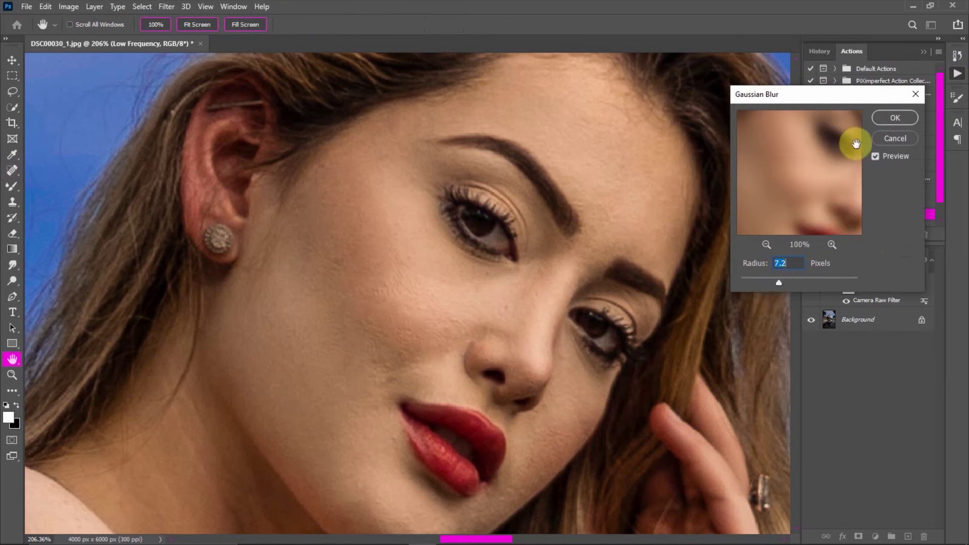
pyautogui.click(880, 125)
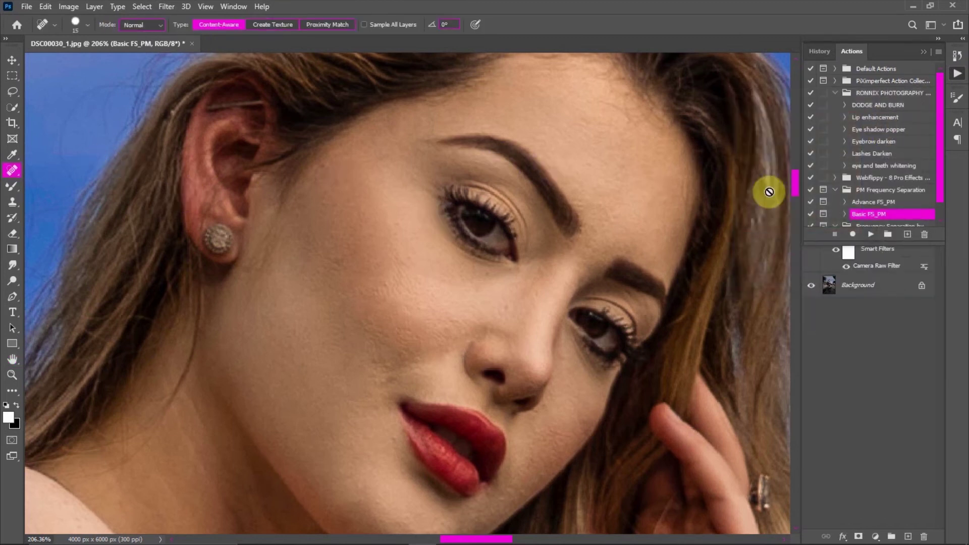
pyautogui.click(924, 53)
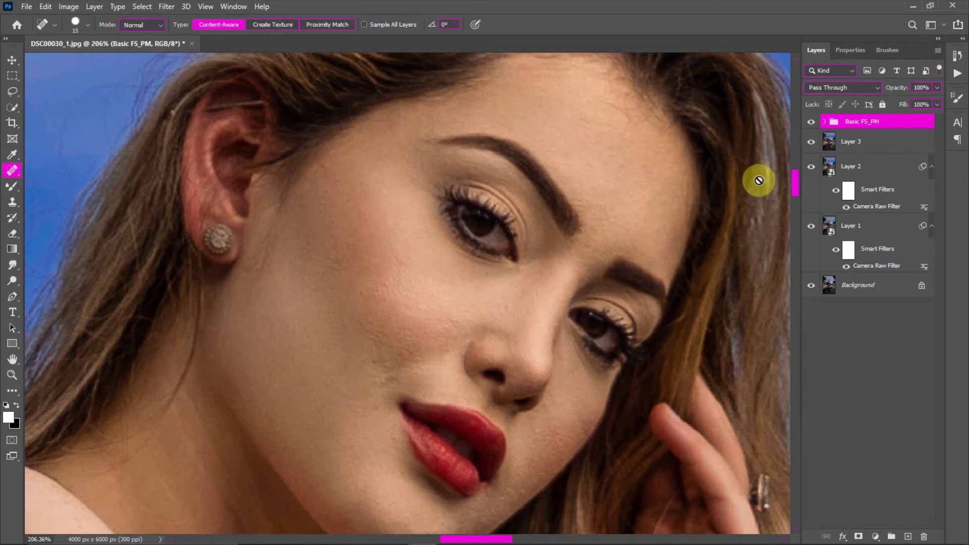
# Step: Smooth the forehead tones on the Low Frequency layer with the Mixer Brush at size 45
pyautogui.click(825, 123)
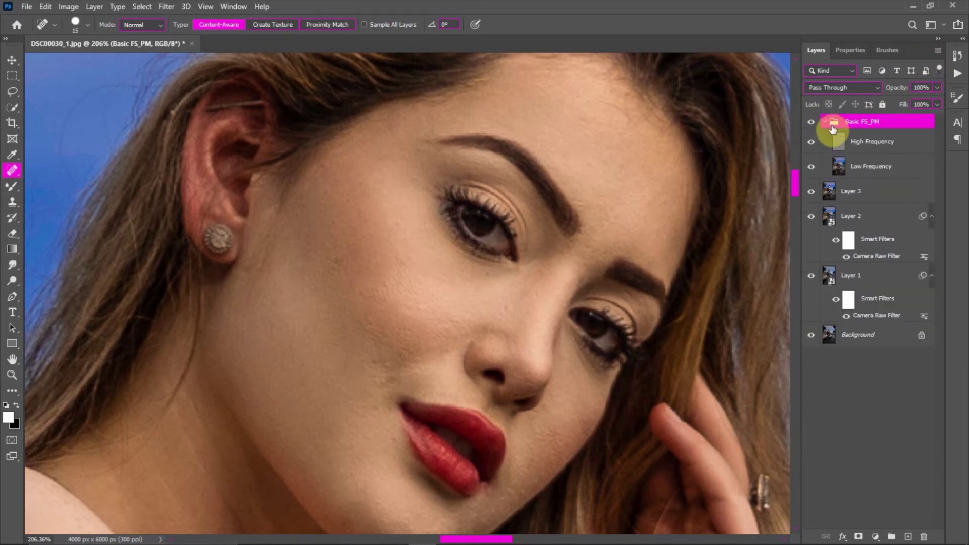
pyautogui.click(861, 166)
pyautogui.click(15, 189)
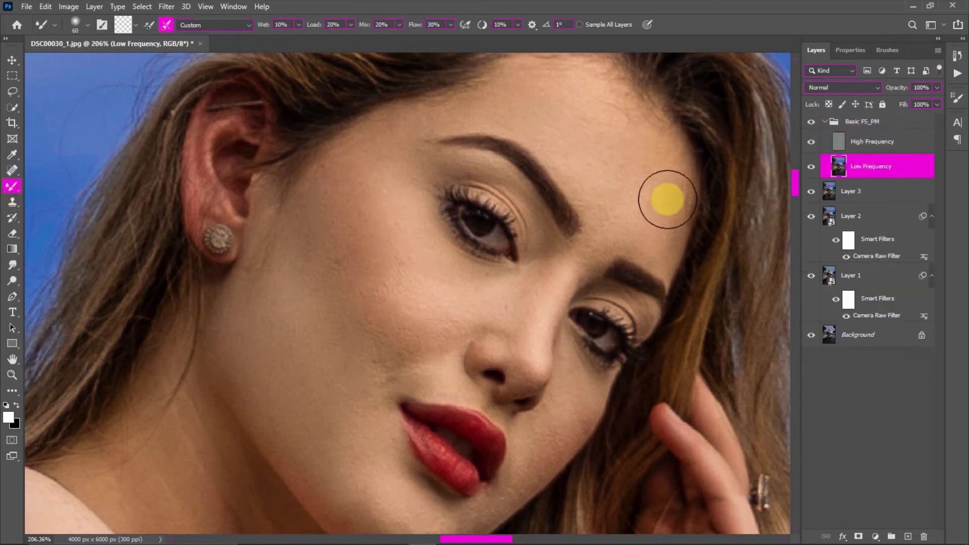
pyautogui.scroll(4, 607, 171)
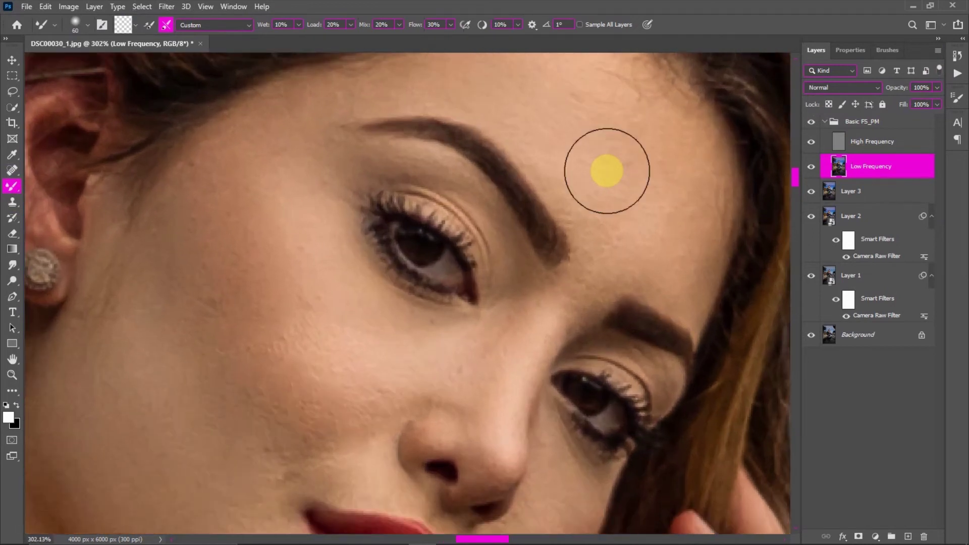
pyautogui.scroll(-2, 607, 170)
pyautogui.scroll(3, 603, 169)
pyautogui.scroll(-1, 590, 187)
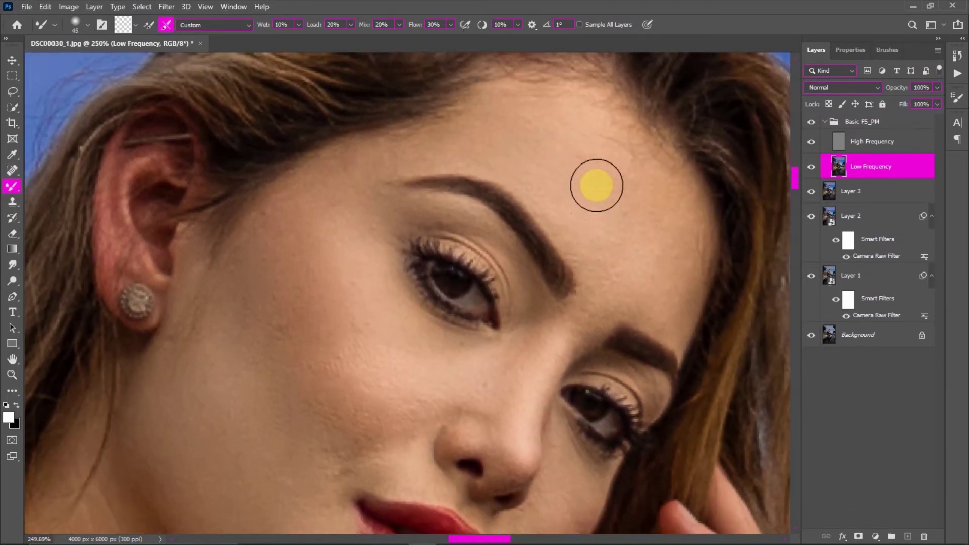
pyautogui.moveTo(631, 199)
pyautogui.mouseDown()
pyautogui.moveTo(560, 169)
pyautogui.moveTo(547, 145)
pyautogui.moveTo(556, 119)
pyautogui.moveTo(611, 136)
pyautogui.moveTo(557, 125)
pyautogui.moveTo(575, 220)
pyautogui.moveTo(629, 253)
pyautogui.moveTo(604, 270)
pyautogui.moveTo(615, 246)
pyautogui.moveTo(664, 229)
pyautogui.mouseUp()
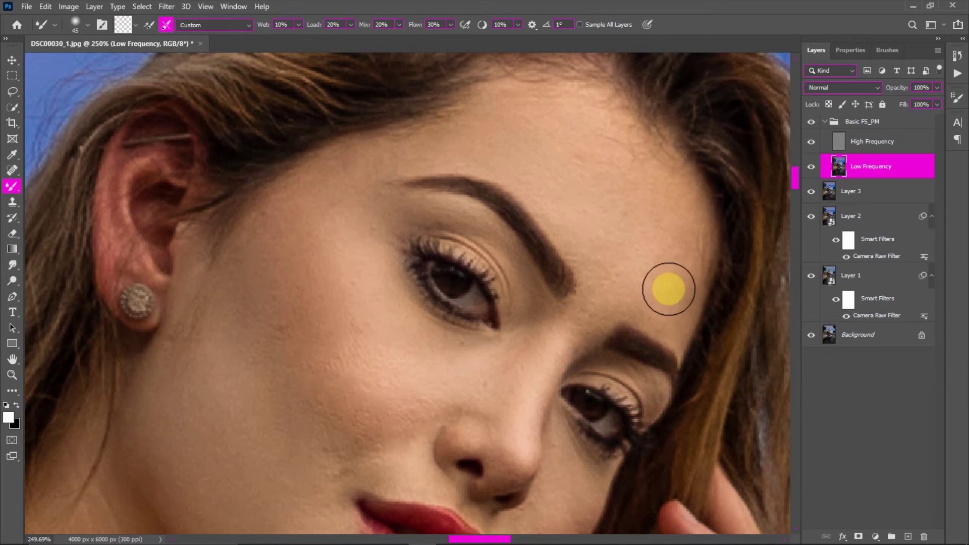
pyautogui.moveTo(566, 130)
pyautogui.mouseDown()
pyautogui.moveTo(599, 169)
pyautogui.moveTo(556, 175)
pyautogui.mouseUp()
# Step: Smooth the skin above the eyebrow and down the cheek beneath it with the Mixer Brush at size 35
pyautogui.press('[')
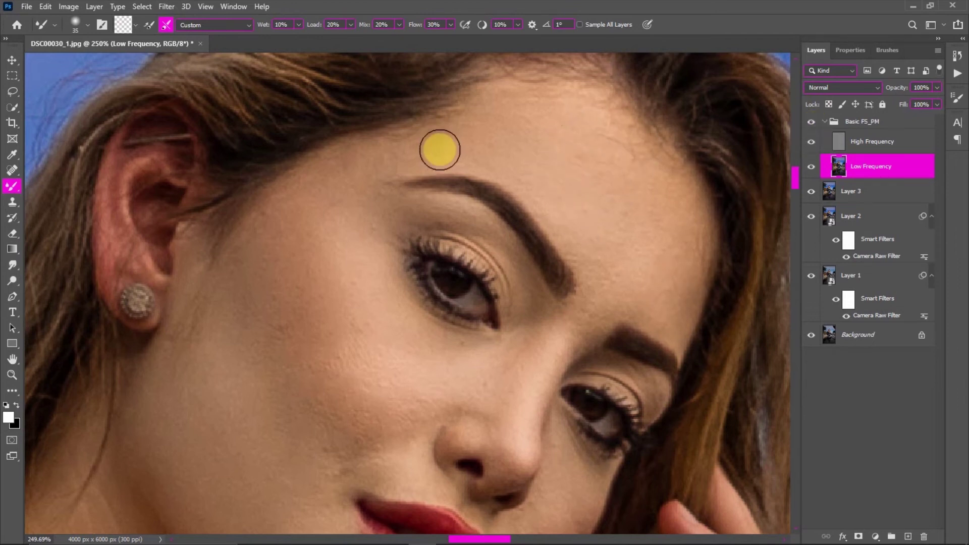
pyautogui.moveTo(445, 149)
pyautogui.mouseDown()
pyautogui.moveTo(394, 160)
pyautogui.moveTo(403, 181)
pyautogui.moveTo(418, 158)
pyautogui.moveTo(455, 156)
pyautogui.moveTo(409, 158)
pyautogui.moveTo(459, 159)
pyautogui.moveTo(401, 151)
pyautogui.moveTo(418, 148)
pyautogui.moveTo(426, 149)
pyautogui.moveTo(367, 153)
pyautogui.moveTo(358, 179)
pyautogui.moveTo(377, 149)
pyautogui.moveTo(473, 136)
pyautogui.moveTo(472, 145)
pyautogui.moveTo(445, 146)
pyautogui.moveTo(413, 137)
pyautogui.moveTo(373, 167)
pyautogui.moveTo(330, 183)
pyautogui.moveTo(356, 171)
pyautogui.moveTo(336, 188)
pyautogui.moveTo(342, 165)
pyautogui.moveTo(367, 163)
pyautogui.moveTo(349, 168)
pyautogui.moveTo(351, 155)
pyautogui.moveTo(415, 143)
pyautogui.moveTo(328, 160)
pyautogui.moveTo(321, 202)
pyautogui.moveTo(369, 242)
pyautogui.moveTo(356, 283)
pyautogui.moveTo(312, 229)
pyautogui.moveTo(291, 323)
pyautogui.moveTo(262, 286)
pyautogui.moveTo(269, 275)
pyautogui.moveTo(308, 329)
pyautogui.moveTo(299, 350)
pyautogui.moveTo(262, 249)
pyautogui.moveTo(342, 401)
pyautogui.moveTo(292, 364)
pyautogui.moveTo(320, 372)
pyautogui.moveTo(341, 414)
pyautogui.moveTo(332, 440)
pyautogui.moveTo(357, 430)
pyautogui.moveTo(327, 405)
pyautogui.moveTo(367, 325)
pyautogui.moveTo(443, 347)
pyautogui.mouseUp()
pyautogui.scroll(-5, 302, 440)
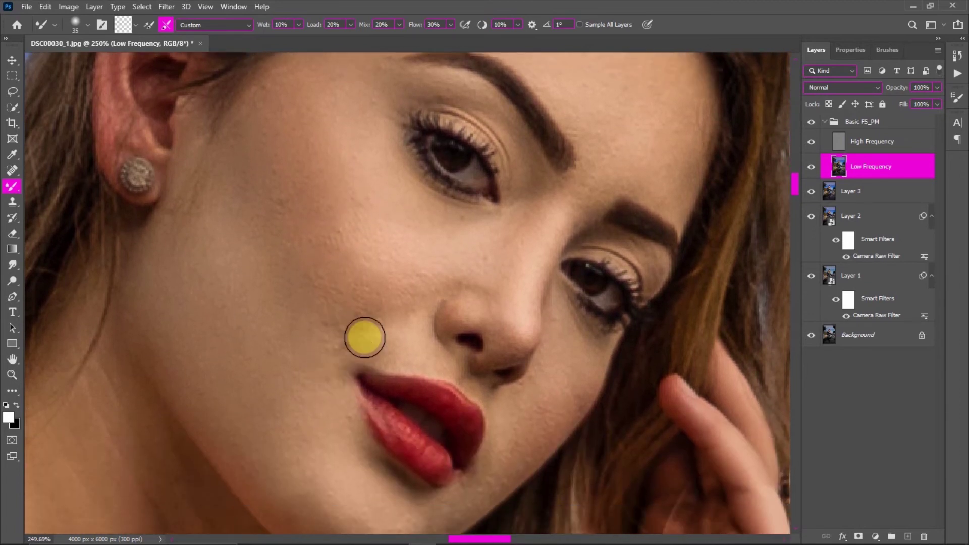
# Step: Blend the tones of the earring-side cheek, jawline and chin with the Mixer Brush at size 45
pyautogui.press(']')
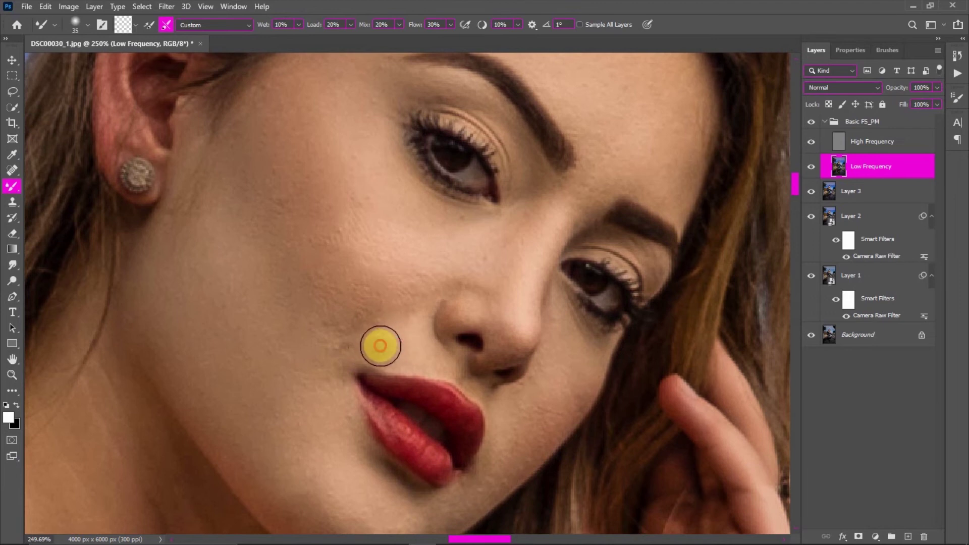
pyautogui.moveTo(211, 237)
pyautogui.mouseDown()
pyautogui.moveTo(180, 206)
pyautogui.moveTo(205, 242)
pyautogui.moveTo(173, 217)
pyautogui.moveTo(198, 192)
pyautogui.moveTo(206, 201)
pyautogui.moveTo(181, 199)
pyautogui.moveTo(195, 214)
pyautogui.moveTo(194, 292)
pyautogui.moveTo(188, 231)
pyautogui.moveTo(199, 183)
pyautogui.moveTo(182, 268)
pyautogui.moveTo(206, 281)
pyautogui.moveTo(130, 247)
pyautogui.mouseUp()
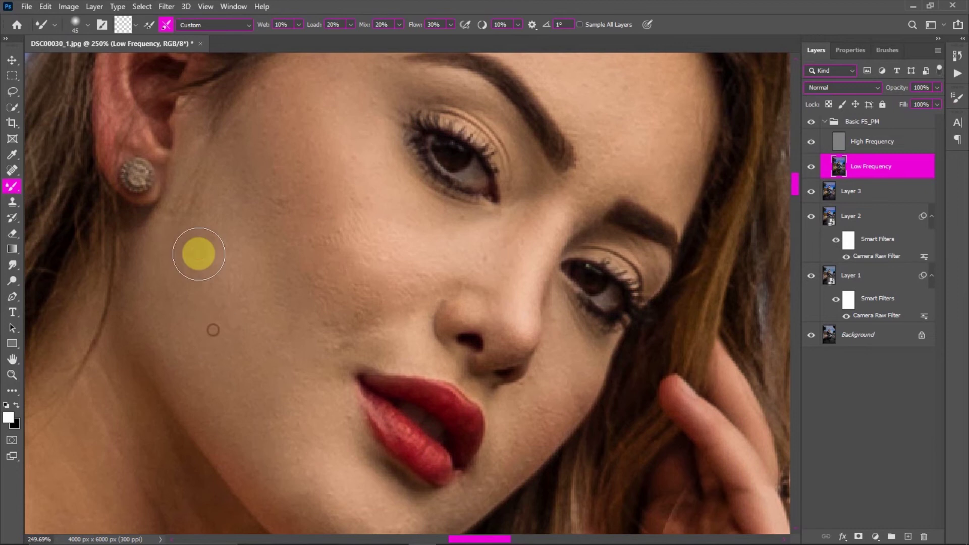
pyautogui.scroll(-3, 283, 373)
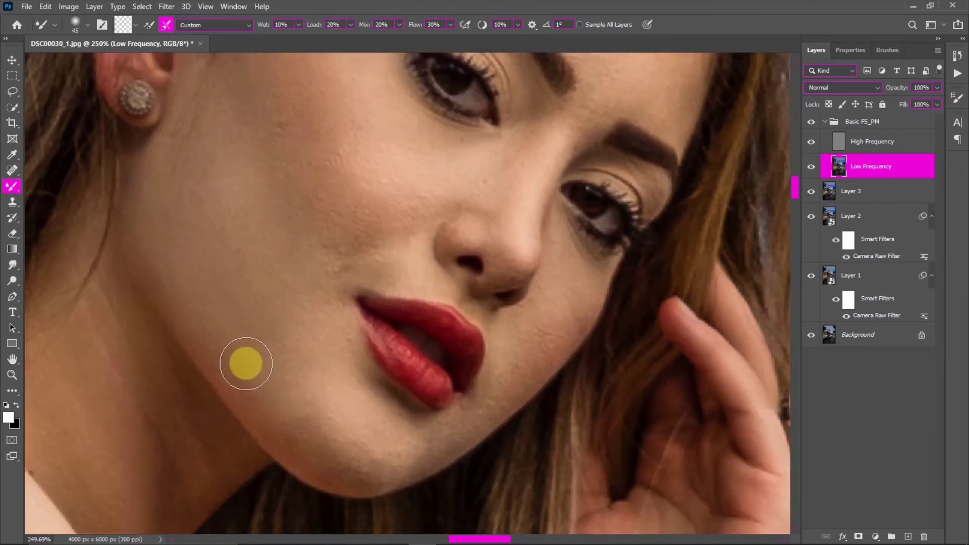
pyautogui.moveTo(314, 453); pyautogui.dragTo(328, 385)
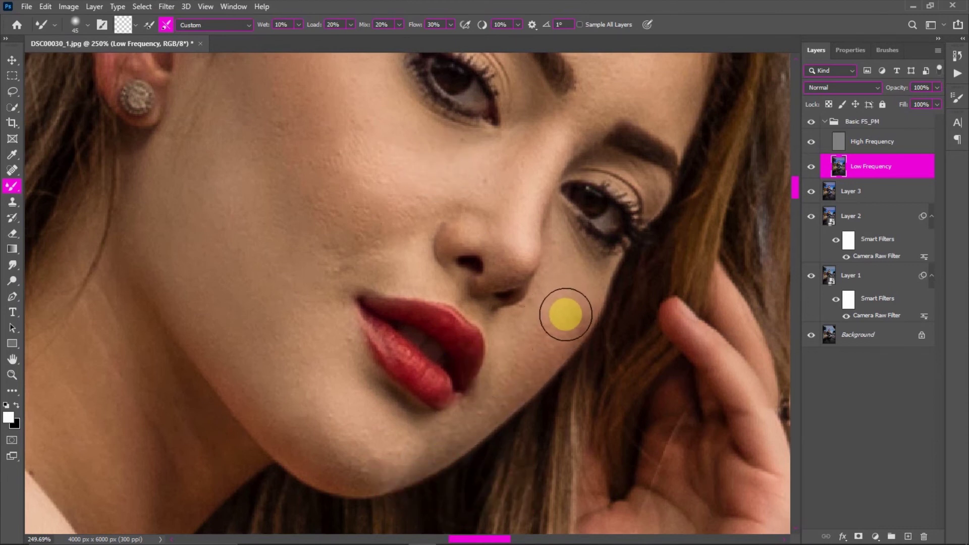
# Step: Smooth the small areas around the nose and the eye nearest the raised hand with the Mixer Brush at size 30
pyautogui.scroll(2, 575, 262)
pyautogui.press('[')
pyautogui.press('[')
pyautogui.press('[')
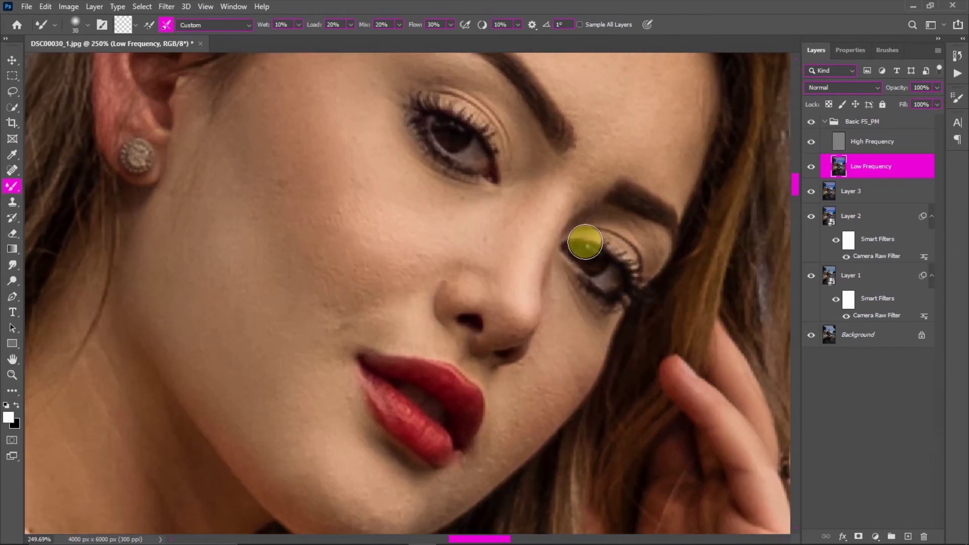
pyautogui.scroll(-4, 428, 316)
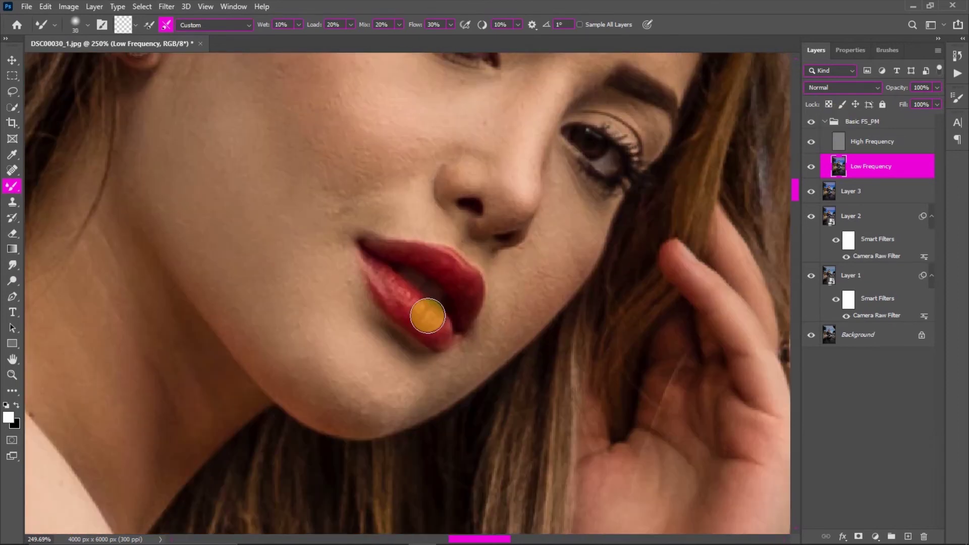
# Step: Smooth the shoulder and the top of the upper arm with the Mixer Brush, enlarging it from size 35 to 70
pyautogui.scroll(-5, 314, 340)
pyautogui.scroll(5, 225, 378)
pyautogui.press(']')
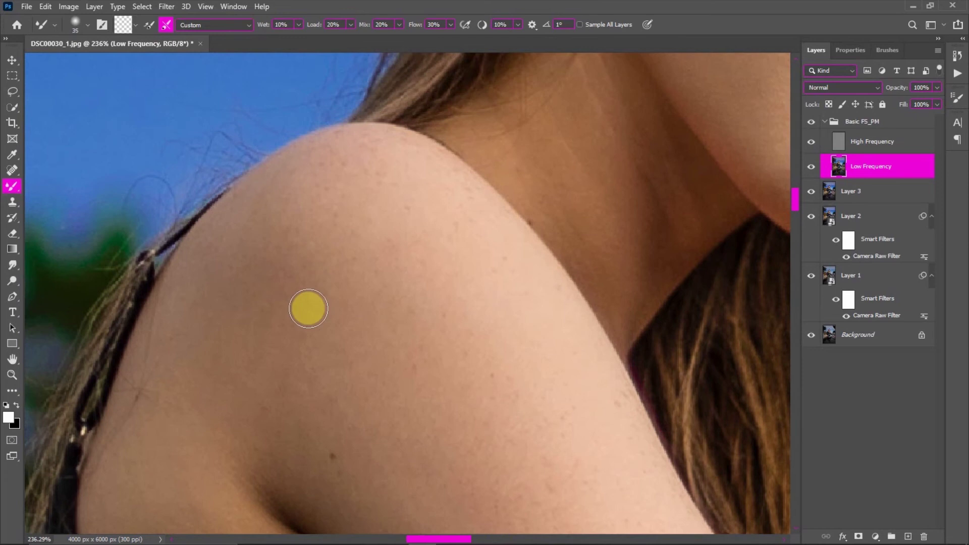
pyautogui.moveTo(298, 302)
pyautogui.mouseDown()
pyautogui.moveTo(221, 230)
pyautogui.moveTo(283, 316)
pyautogui.moveTo(298, 285)
pyautogui.moveTo(213, 282)
pyautogui.moveTo(247, 349)
pyautogui.moveTo(302, 285)
pyautogui.moveTo(328, 325)
pyautogui.moveTo(310, 340)
pyautogui.moveTo(316, 366)
pyautogui.moveTo(329, 213)
pyautogui.moveTo(429, 235)
pyautogui.moveTo(466, 213)
pyautogui.moveTo(342, 190)
pyautogui.moveTo(343, 182)
pyautogui.moveTo(389, 213)
pyautogui.moveTo(318, 188)
pyautogui.moveTo(363, 232)
pyautogui.moveTo(448, 272)
pyautogui.moveTo(409, 326)
pyautogui.moveTo(307, 336)
pyautogui.moveTo(345, 276)
pyautogui.moveTo(417, 389)
pyautogui.moveTo(515, 401)
pyautogui.moveTo(507, 370)
pyautogui.moveTo(459, 363)
pyautogui.mouseUp()
pyautogui.scroll(-5, 459, 364)
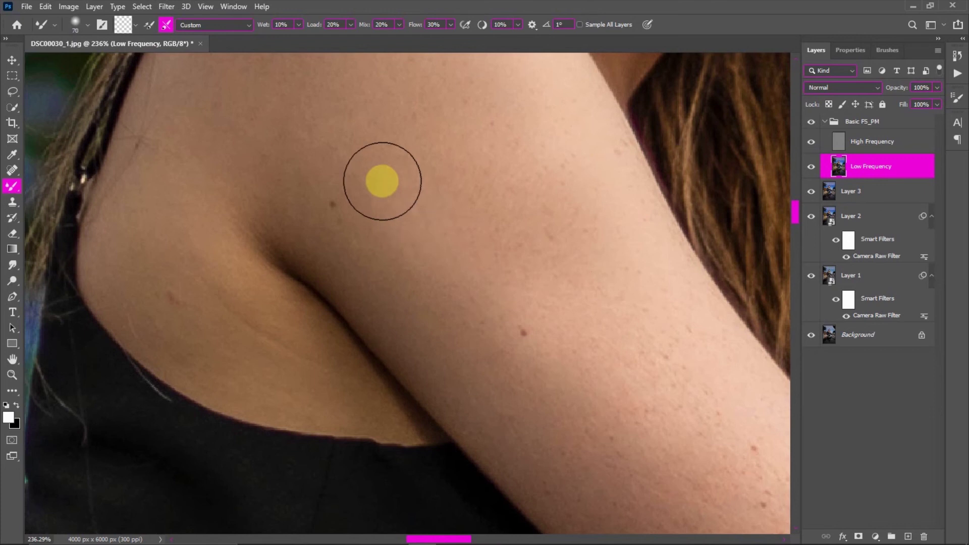
pyautogui.moveTo(383, 121); pyautogui.dragTo(517, 268)
pyautogui.moveTo(461, 140)
pyautogui.mouseDown()
pyautogui.moveTo(565, 275)
pyautogui.moveTo(627, 319)
pyautogui.mouseUp()
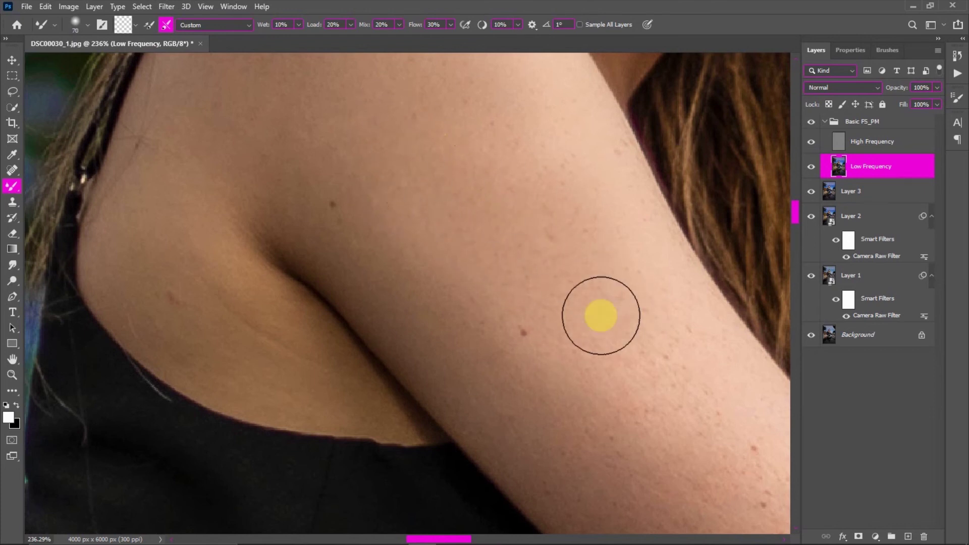
# Step: Continue smoothing the upper arm down toward the elbow with the size 70 Mixer Brush
pyautogui.moveTo(443, 538); pyautogui.dragTo(460, 538)
pyautogui.scroll(-3, 454, 272)
pyautogui.moveTo(431, 178)
pyautogui.mouseDown()
pyautogui.moveTo(493, 318)
pyautogui.moveTo(589, 416)
pyautogui.moveTo(633, 442)
pyautogui.mouseUp()
pyautogui.moveTo(493, 521)
pyautogui.mouseDown()
pyautogui.moveTo(465, 526)
pyautogui.moveTo(440, 506)
pyautogui.moveTo(459, 538)
pyautogui.mouseUp()
pyautogui.scroll(-2, 353, 253)
# Step: Smooth the elbow area and the forearm resting on the knee with the size 70 Mixer Brush
pyautogui.click(219, 299)
pyautogui.moveTo(218, 299)
pyautogui.mouseDown()
pyautogui.moveTo(431, 385)
pyautogui.moveTo(380, 372)
pyautogui.mouseUp()
pyautogui.scroll(-3, 429, 393)
pyautogui.moveTo(532, 316)
pyautogui.mouseDown()
pyautogui.moveTo(558, 317)
pyautogui.moveTo(540, 184)
pyautogui.moveTo(573, 223)
pyautogui.moveTo(659, 256)
pyautogui.moveTo(629, 426)
pyautogui.moveTo(666, 439)
pyautogui.moveTo(553, 469)
pyautogui.moveTo(485, 541)
pyautogui.mouseUp()
pyautogui.hscroll(5, 471, 481)
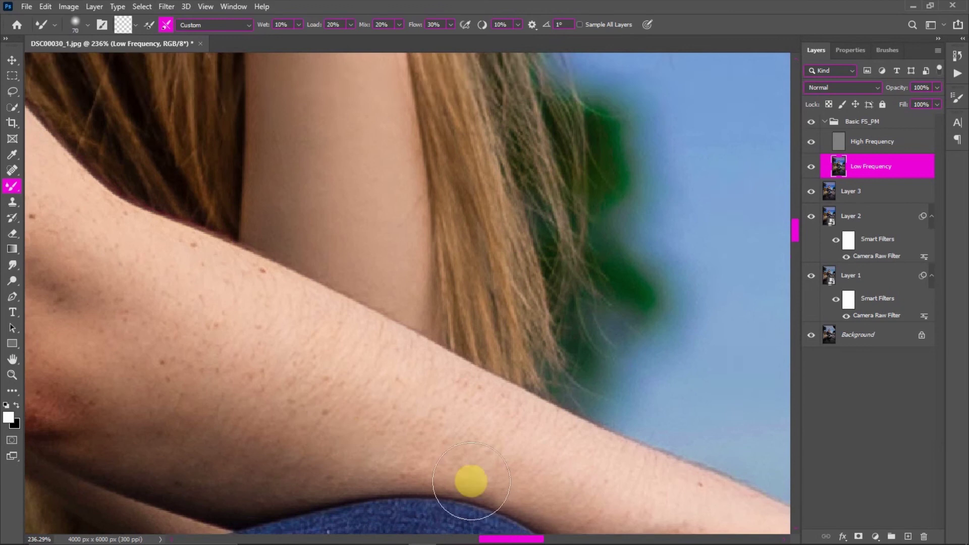
pyautogui.scroll(-2, 471, 481)
pyautogui.moveTo(103, 309)
pyautogui.mouseDown()
pyautogui.moveTo(176, 383)
pyautogui.moveTo(180, 355)
pyautogui.moveTo(334, 436)
pyautogui.moveTo(234, 232)
pyautogui.moveTo(362, 335)
pyautogui.moveTo(493, 383)
pyautogui.moveTo(432, 343)
pyautogui.mouseUp()
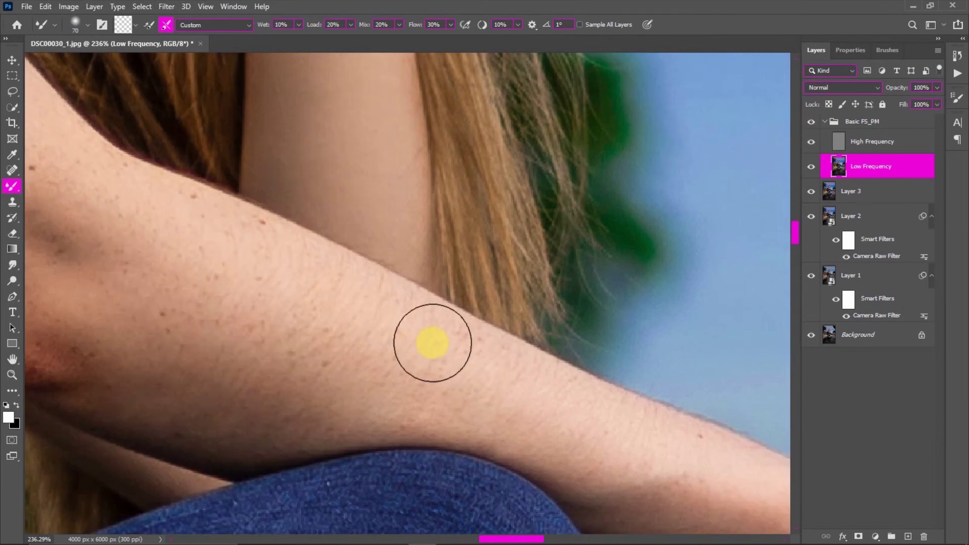
# Step: Smooth the raised forearm, wrist and palm beside the hair with the size 70 Mixer Brush
pyautogui.hotkey('ctrl', '0')
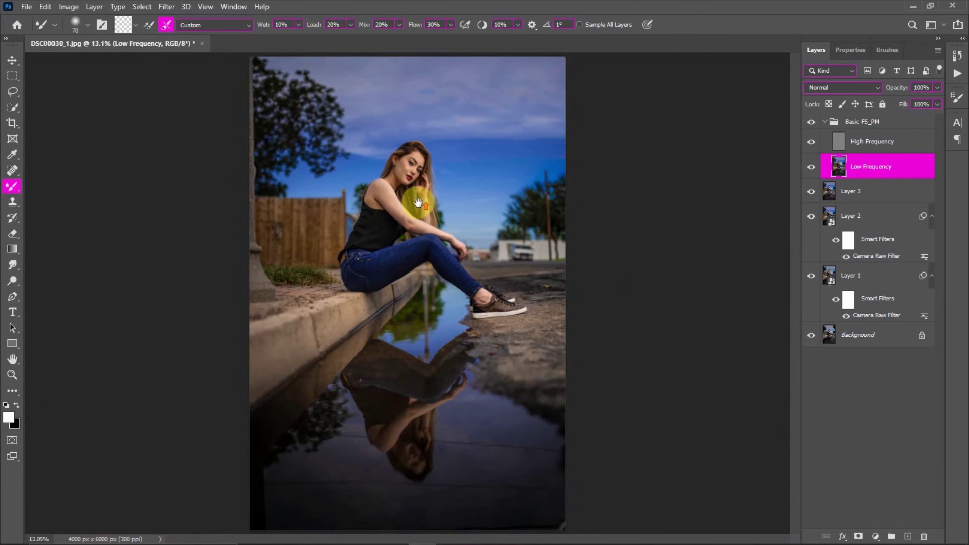
pyautogui.scroll(5, 419, 203)
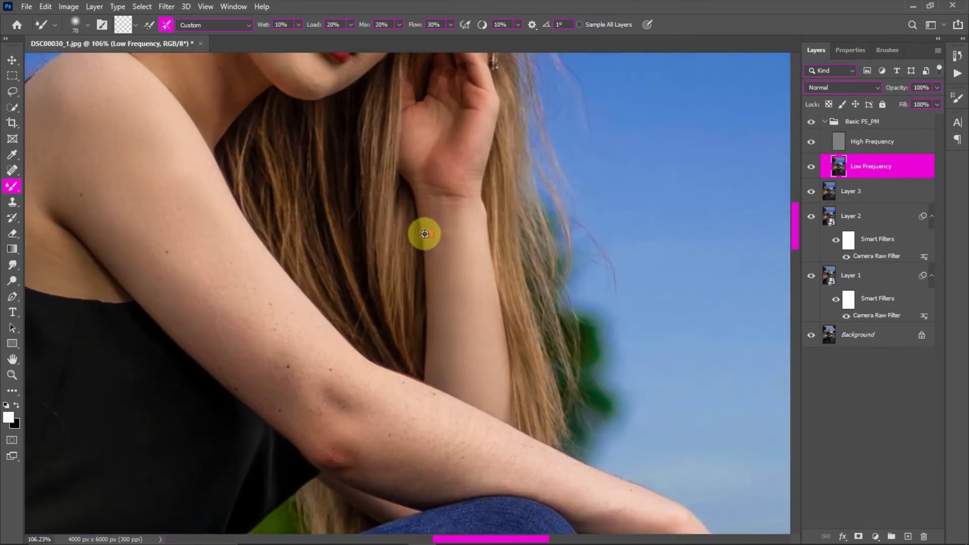
pyautogui.scroll(2, 425, 233)
pyautogui.moveTo(454, 234)
pyautogui.mouseDown()
pyautogui.moveTo(465, 288)
pyautogui.moveTo(450, 368)
pyautogui.moveTo(481, 352)
pyautogui.mouseUp()
pyautogui.scroll(3, 477, 277)
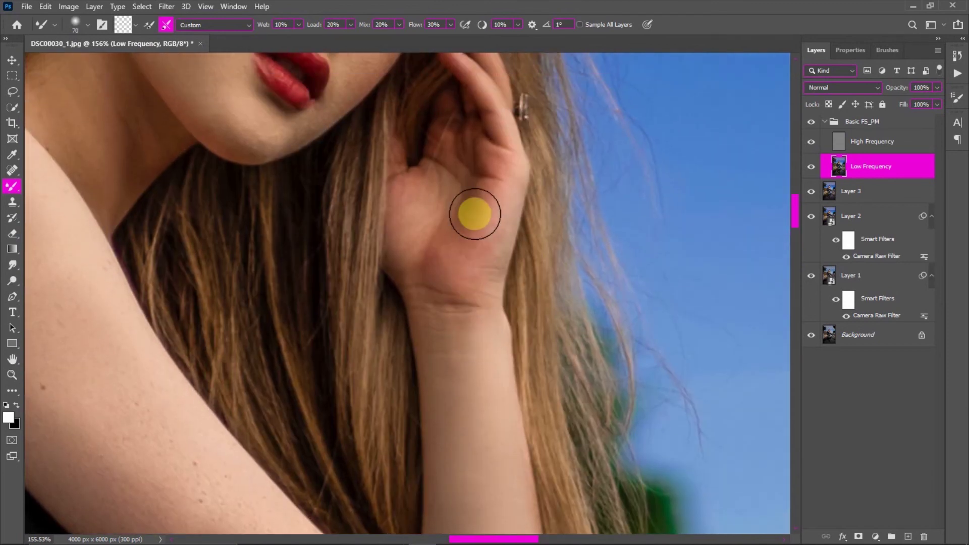
pyautogui.moveTo(475, 223)
pyautogui.mouseDown()
pyautogui.moveTo(480, 212)
pyautogui.moveTo(634, 343)
pyautogui.mouseUp()
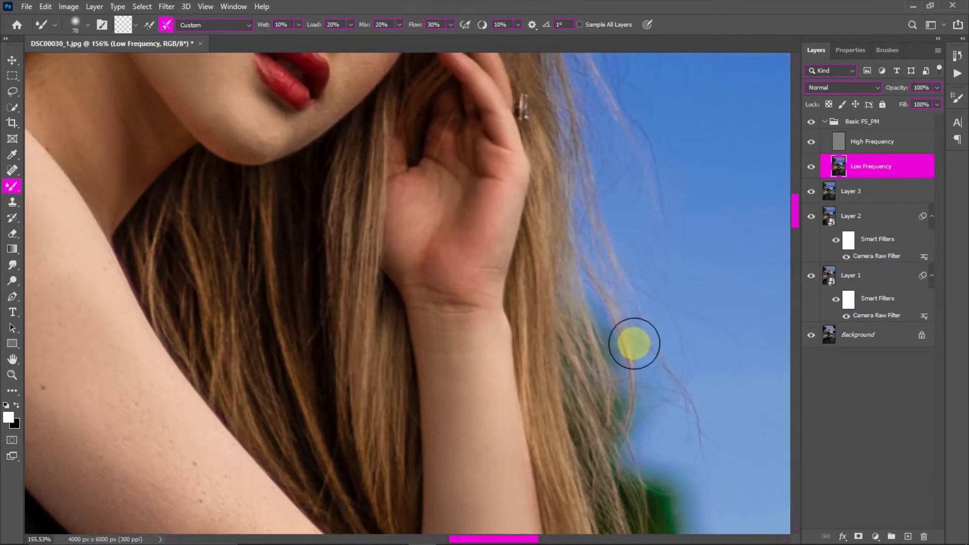
# Step: Collapse the Basic FS_PM group and compare the face and shoulder with the group hidden and shown
pyautogui.click(822, 123)
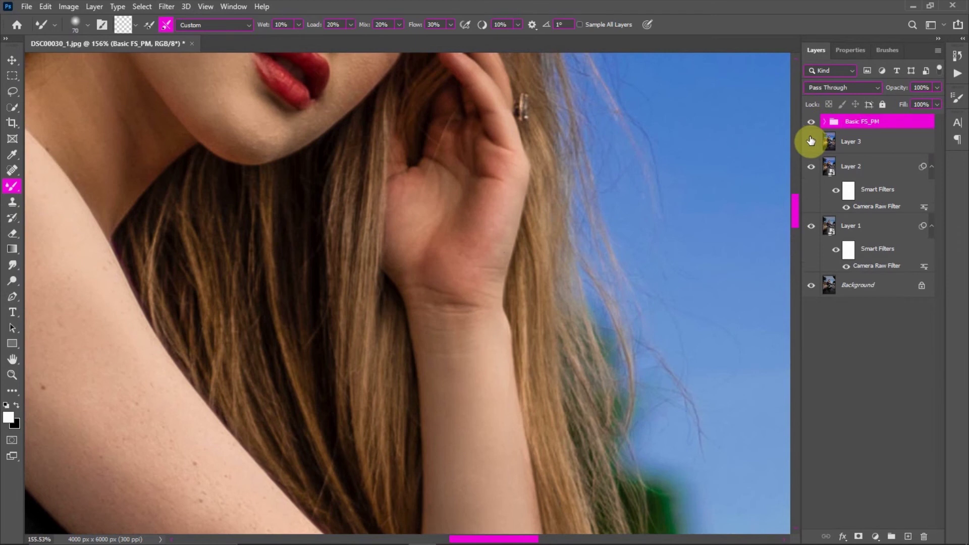
pyautogui.scroll(-1, 429, 497)
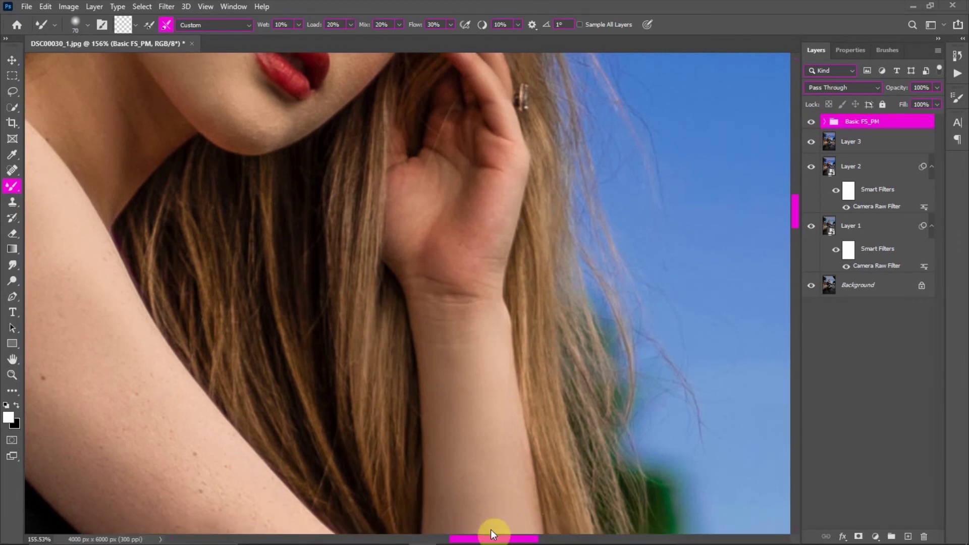
pyautogui.hscroll(-5, 476, 539)
pyautogui.scroll(3, 476, 539)
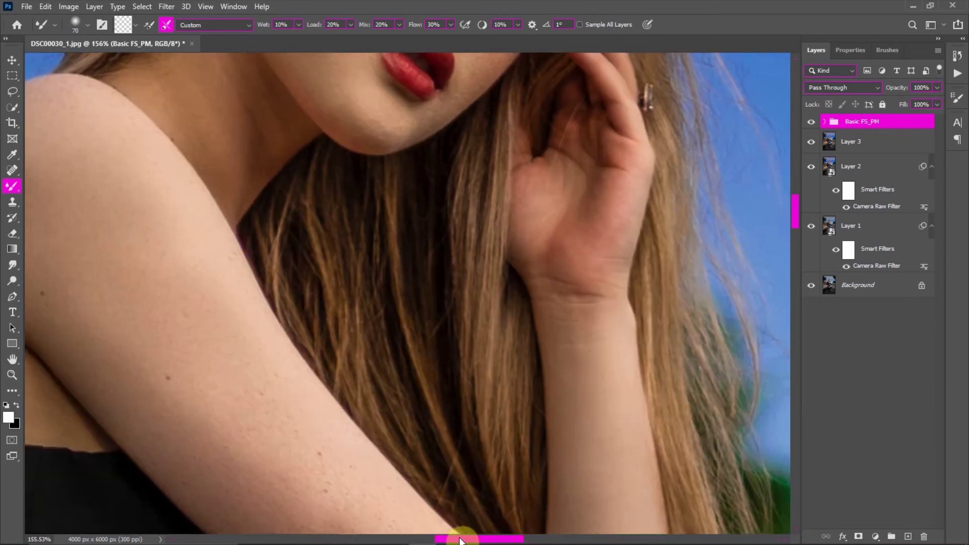
pyautogui.scroll(6, 504, 337)
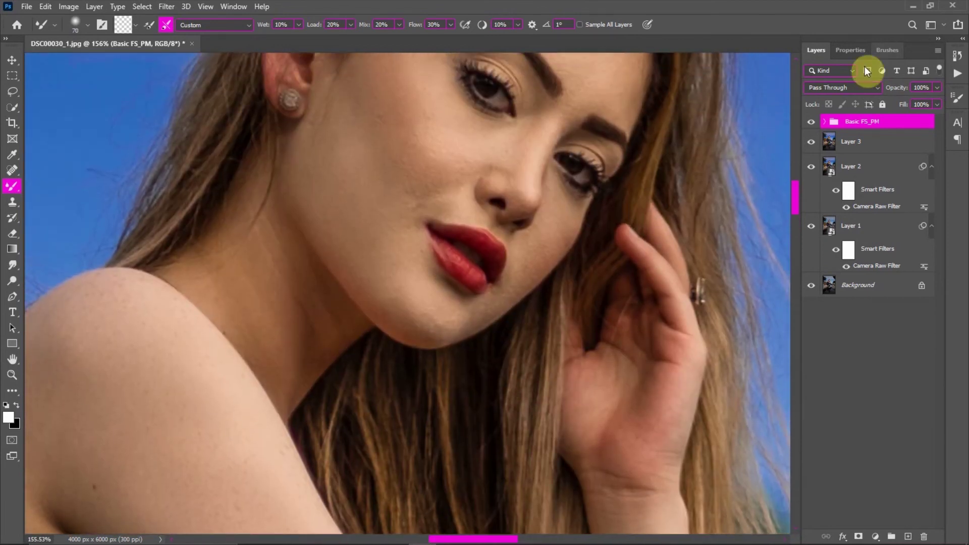
pyautogui.click(680, 186)
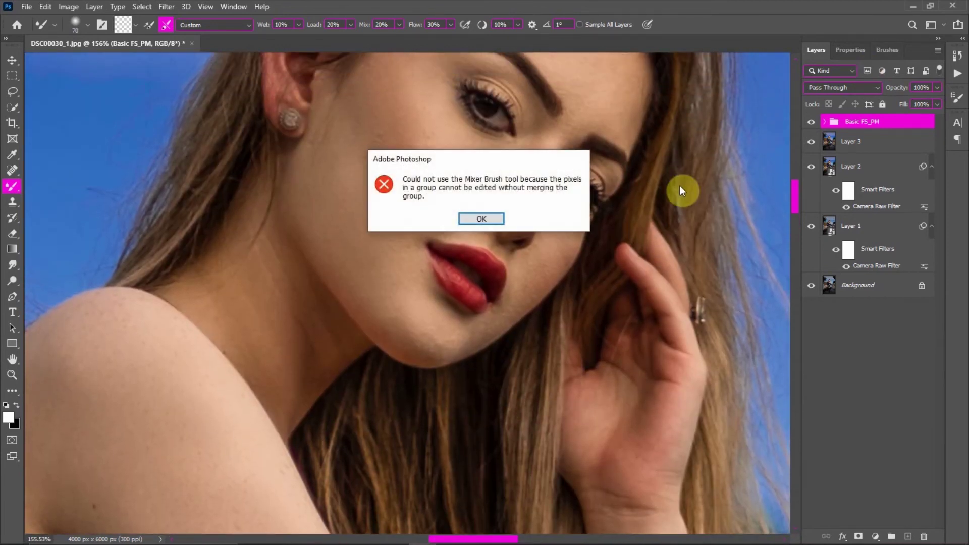
pyautogui.click(481, 220)
pyautogui.scroll(4, 537, 195)
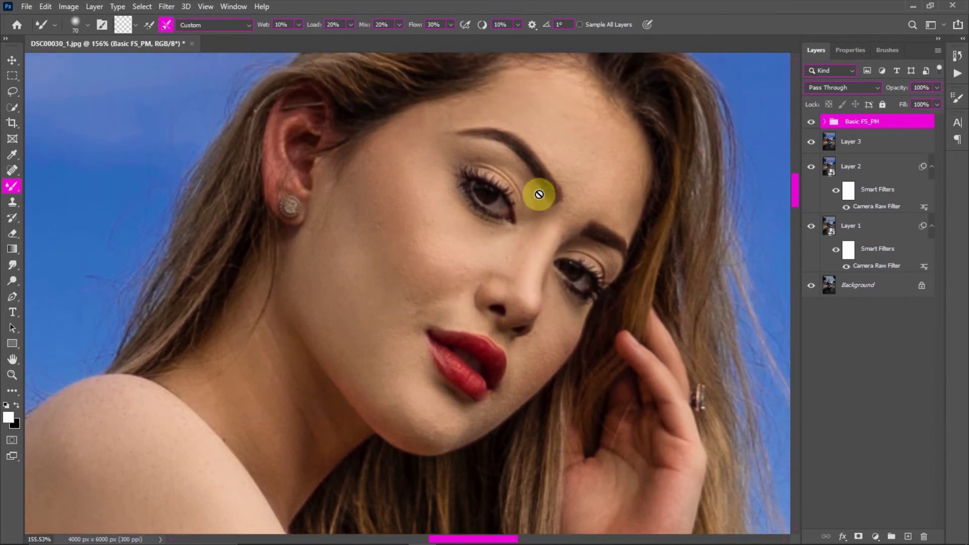
pyautogui.click(811, 124)
pyautogui.click(811, 124)
pyautogui.click(811, 125)
pyautogui.click(811, 124)
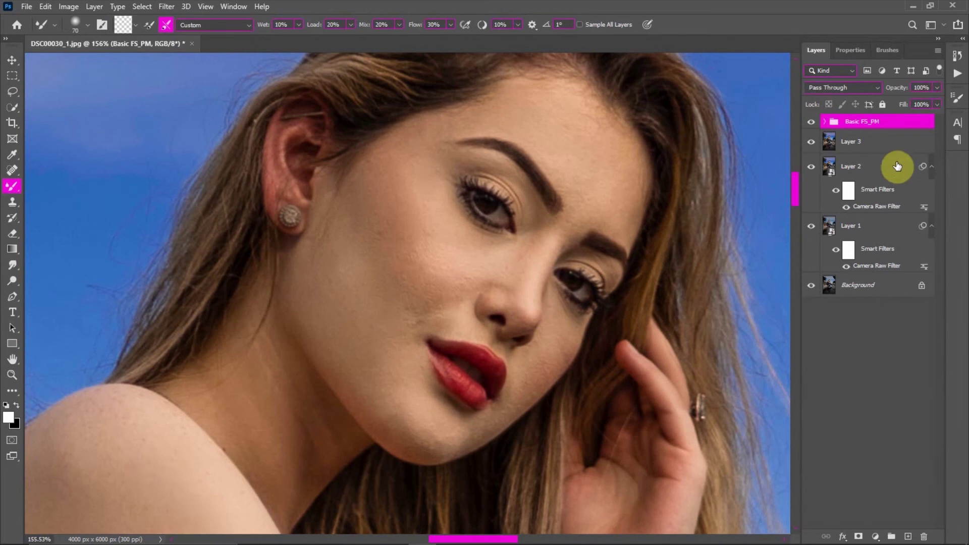
# Step: Stamp all visible layers into a new layer above the Basic FS_PM group and convert it for Smart Filters
pyautogui.hotkey('ctrl', '0')
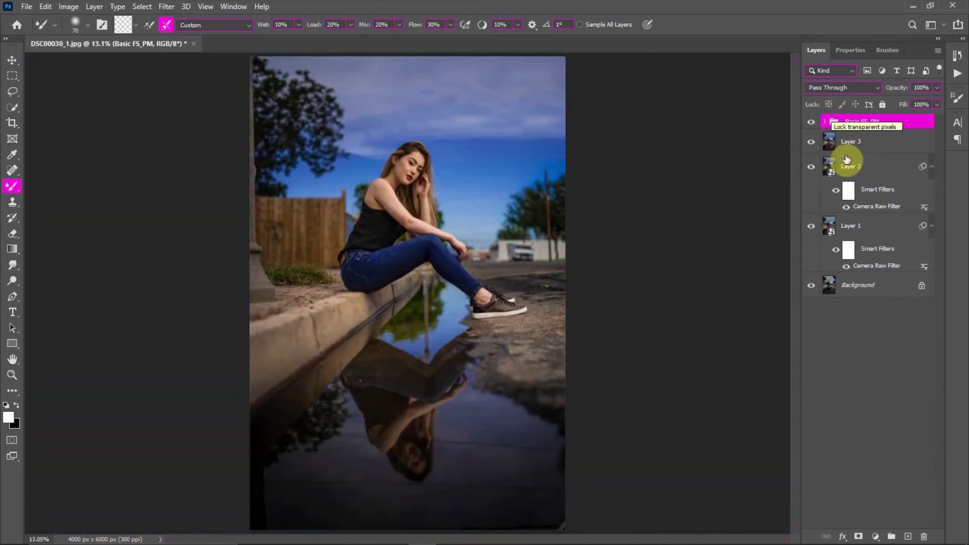
pyautogui.hotkey('ctrl', 'shift', 'alt', 'e')
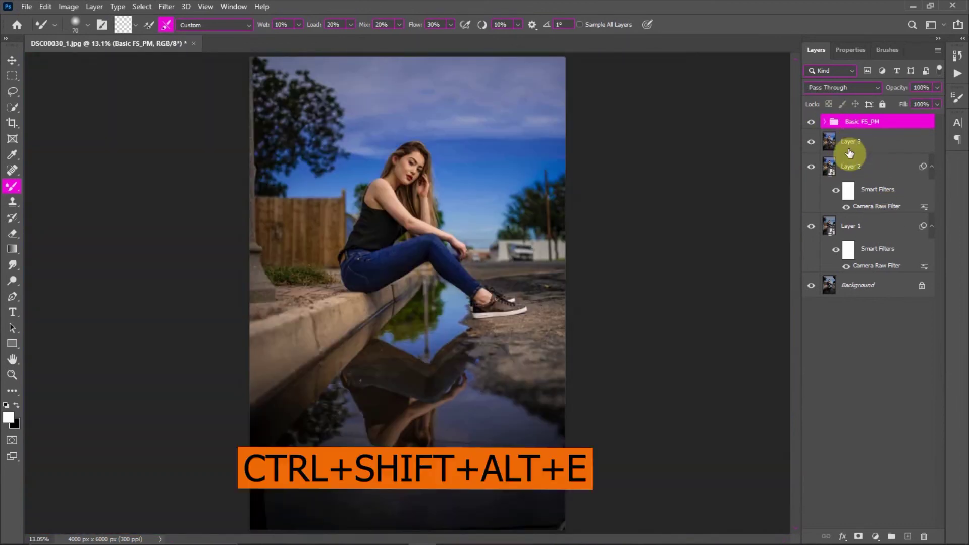
pyautogui.click(167, 6)
pyautogui.click(190, 38)
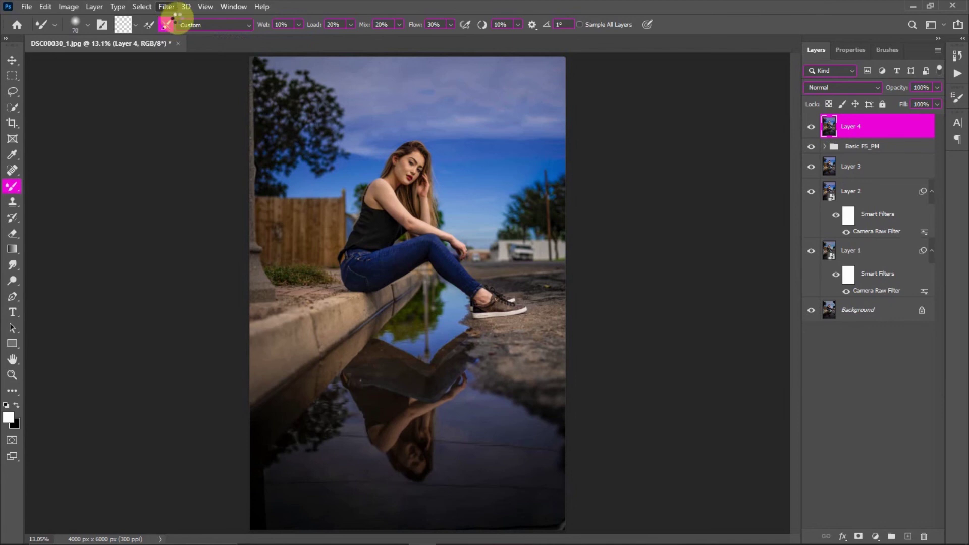
# Step: Apply Camera Raw basic adjustments to Layer 4: Exposure +0.10, Shadows +10, Clarity +7 and Vibrance +21
pyautogui.click(161, 6)
pyautogui.click(197, 95)
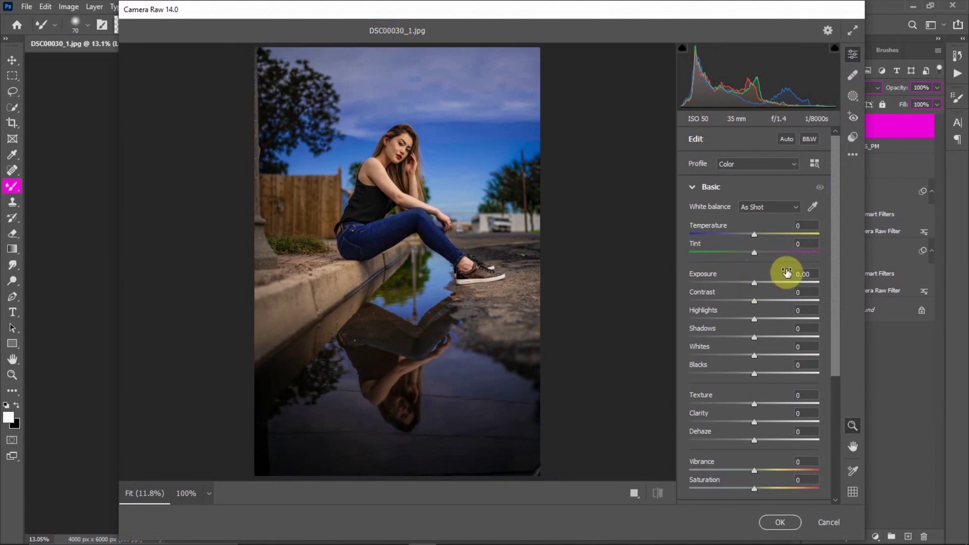
pyautogui.click(811, 270)
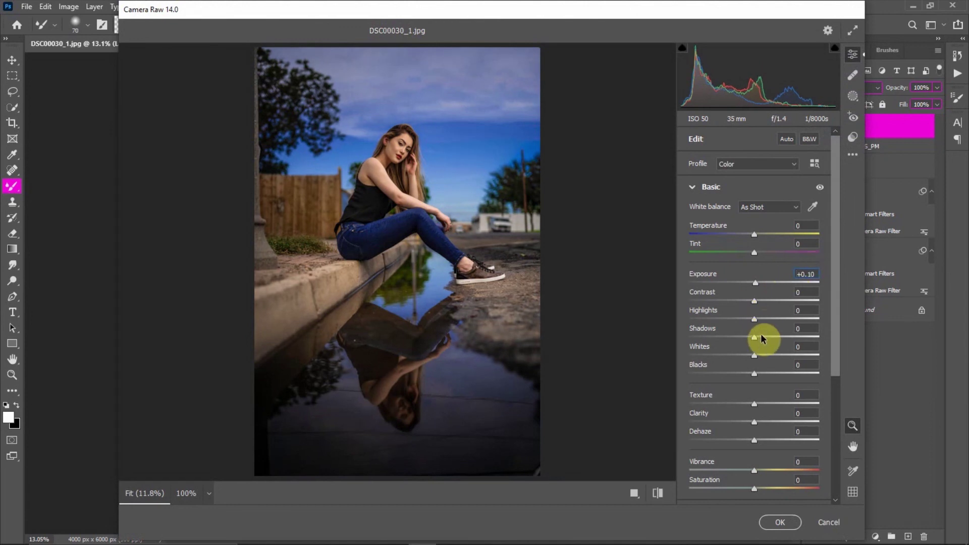
pyautogui.scroll(-2, 756, 354)
pyautogui.moveTo(755, 344); pyautogui.dragTo(760, 345)
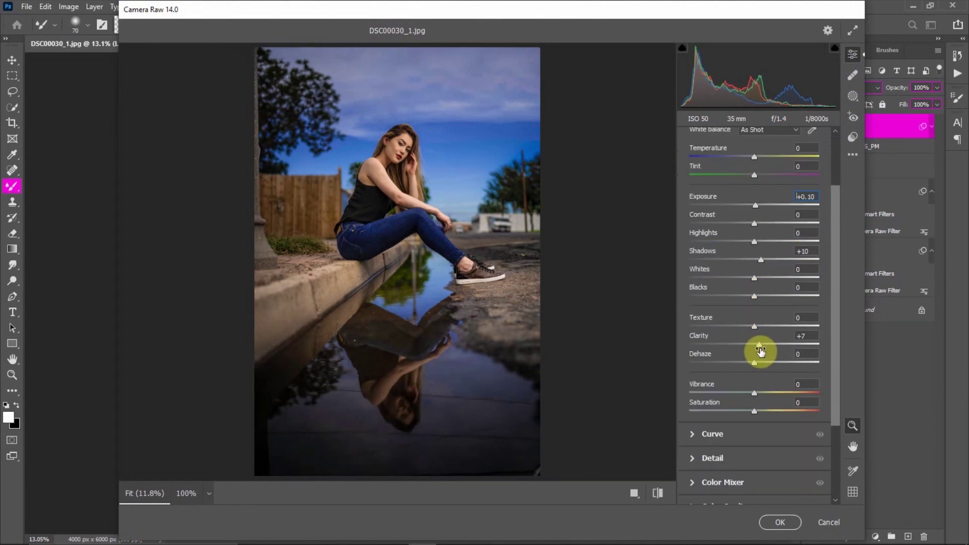
pyautogui.scroll(-3, 752, 361)
pyautogui.click(768, 282)
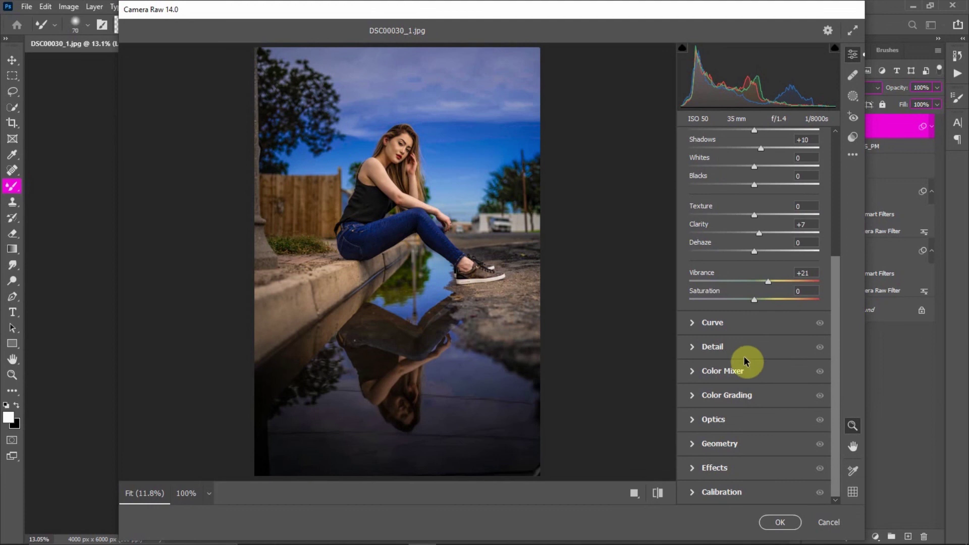
# Step: Try Blues luminance at -15 and +1 in the Color Mixer, and set the Blues hue to -21
pyautogui.click(695, 374)
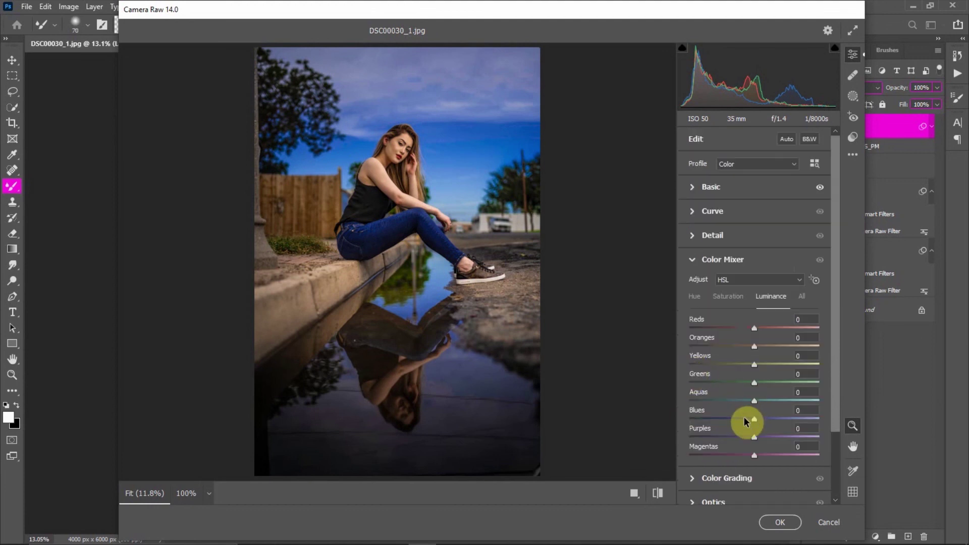
pyautogui.click(746, 418)
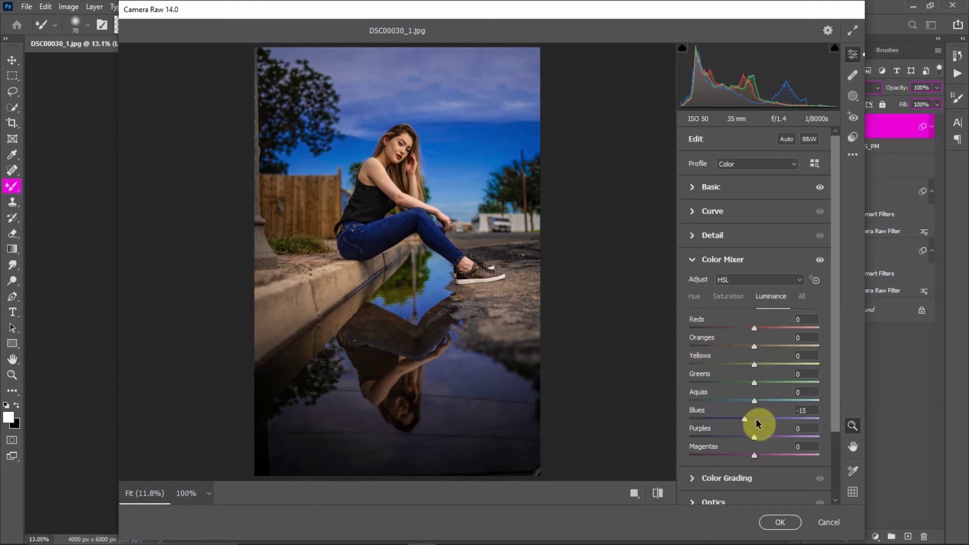
pyautogui.click(757, 422)
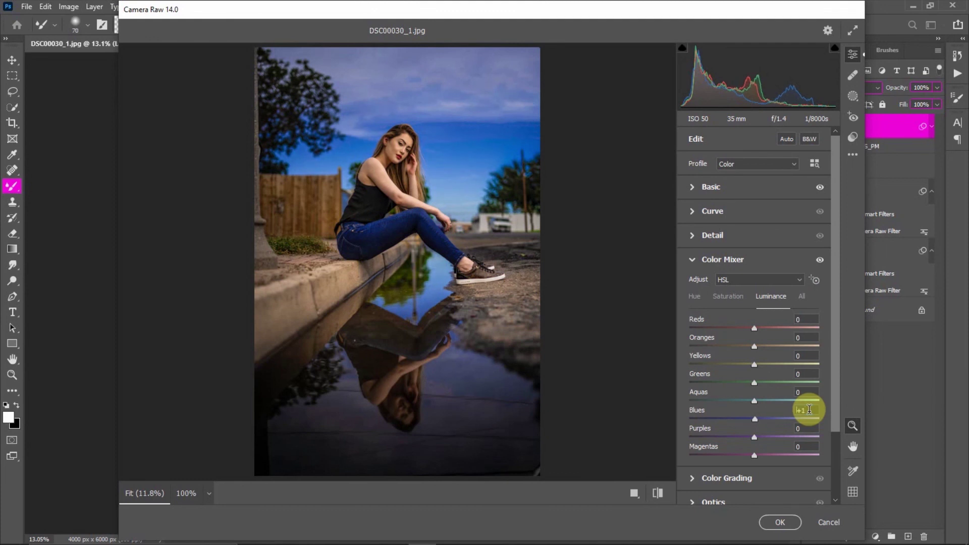
pyautogui.click(692, 294)
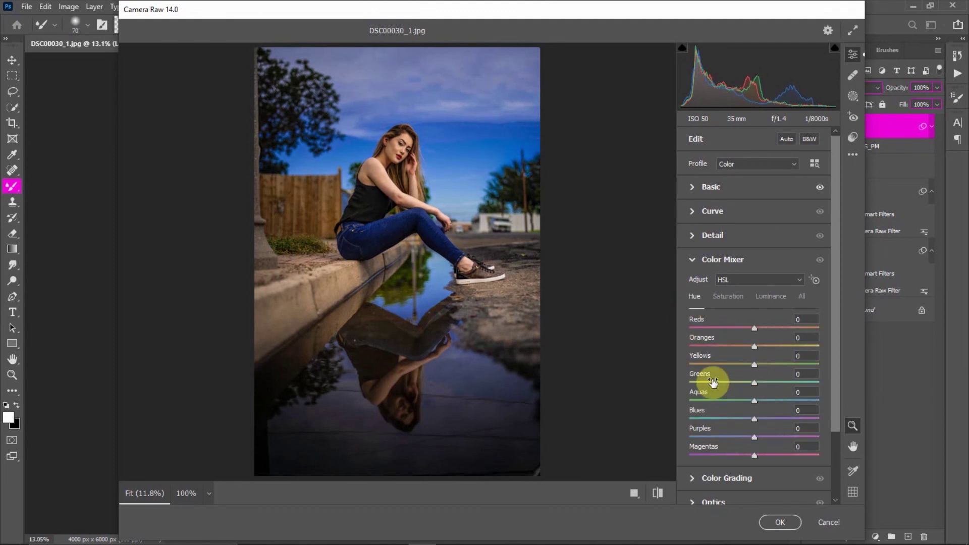
pyautogui.click(737, 417)
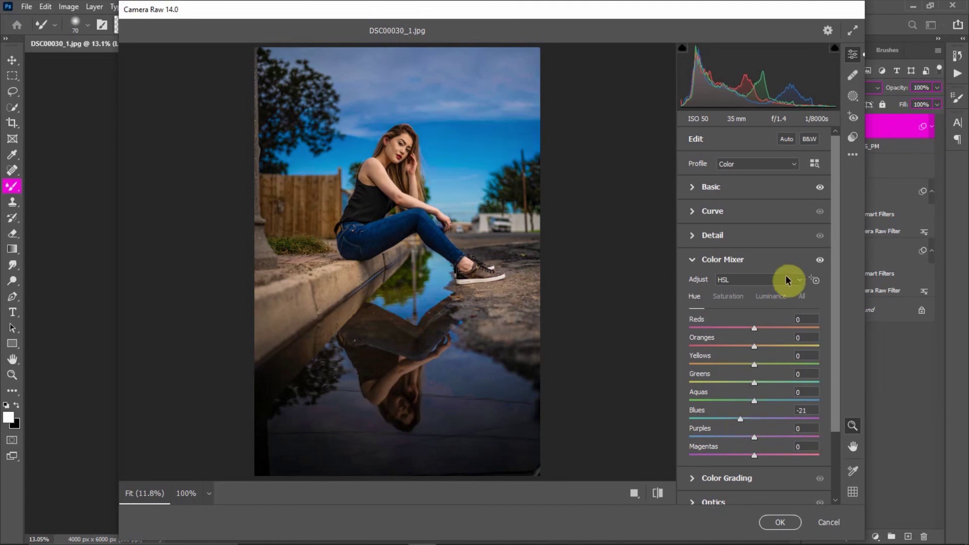
# Step: Set the Color Mixer luminance to +23 for Aquas and +17 for Blues, and apply the Camera Raw filter to Layer 4
pyautogui.click(769, 297)
pyautogui.moveTo(761, 402); pyautogui.dragTo(766, 423)
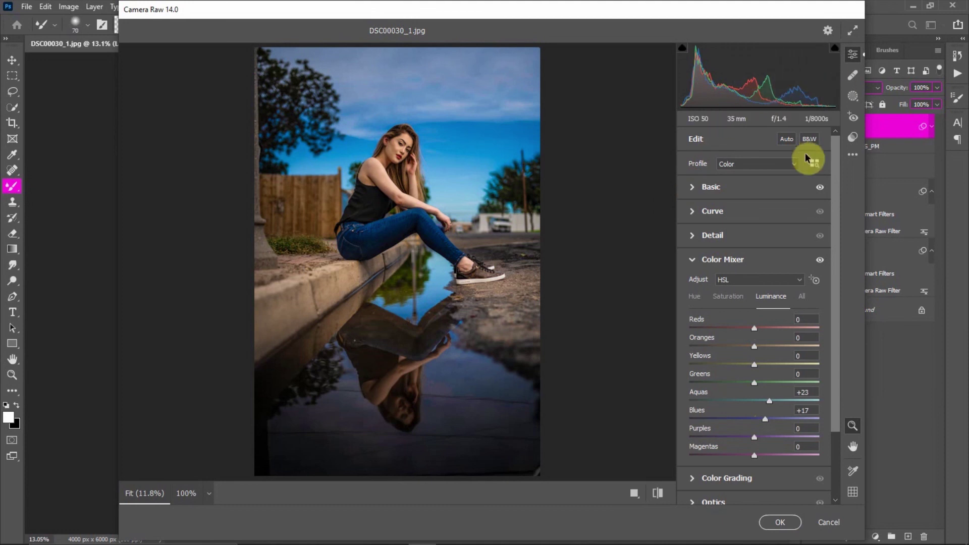
pyautogui.click(694, 186)
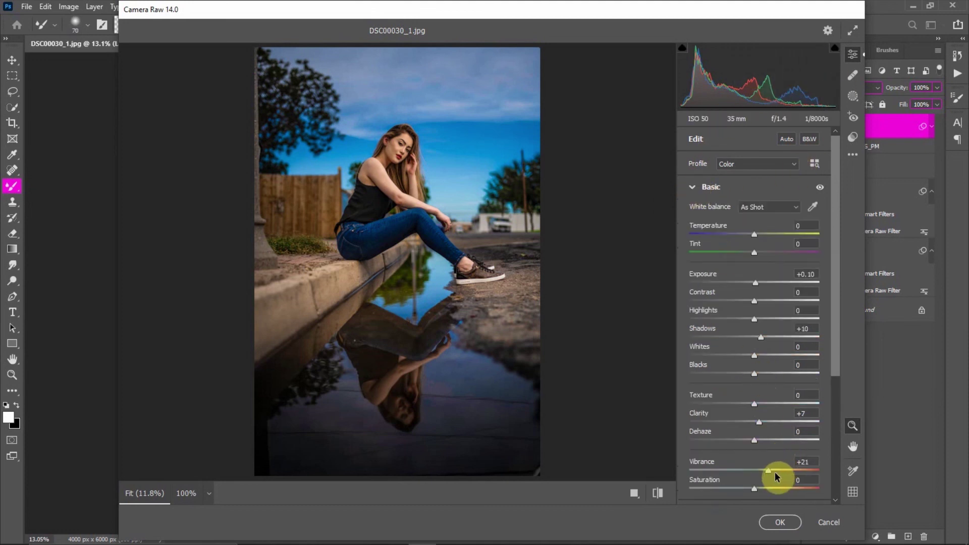
pyautogui.click(780, 523)
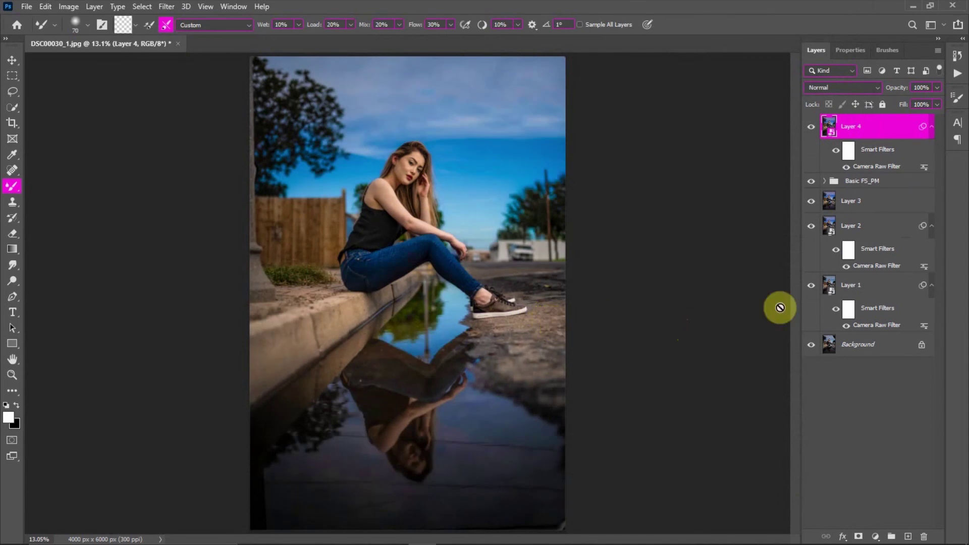
# Step: Compare the original photo with the finished edit by repeatedly isolating the Background layer and restoring all layers
pyautogui.keyDown('alt'); pyautogui.click(811, 346); pyautogui.keyUp('alt')
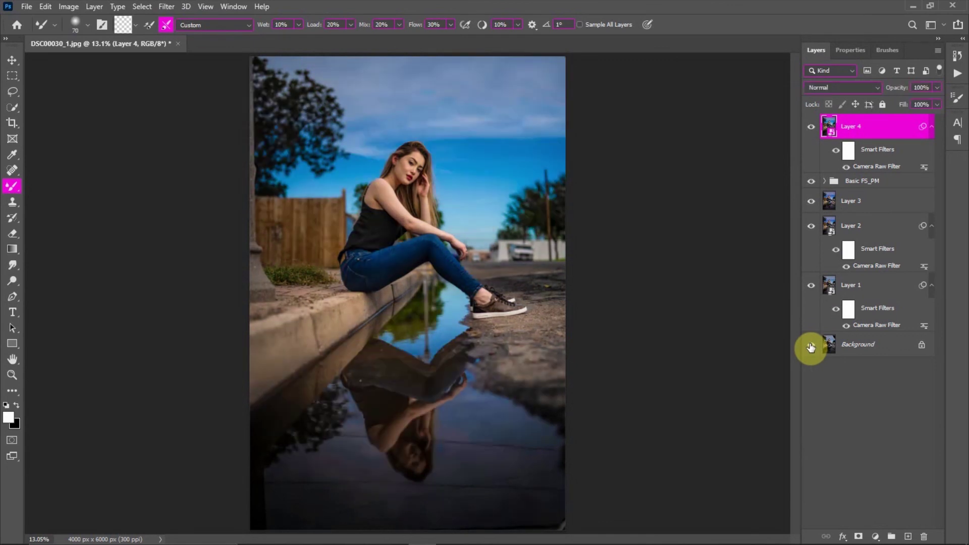
pyautogui.keyDown('alt'); pyautogui.click(811, 347); pyautogui.keyUp('alt')
pyautogui.keyDown('alt'); pyautogui.click(811, 347); pyautogui.keyUp('alt')
pyautogui.keyDown('alt'); pyautogui.click(811, 347); pyautogui.keyUp('alt')
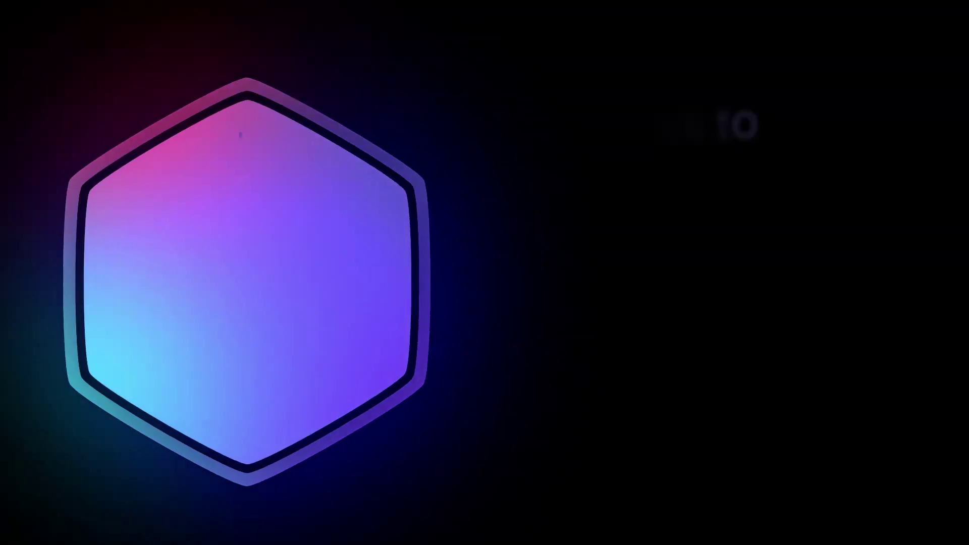